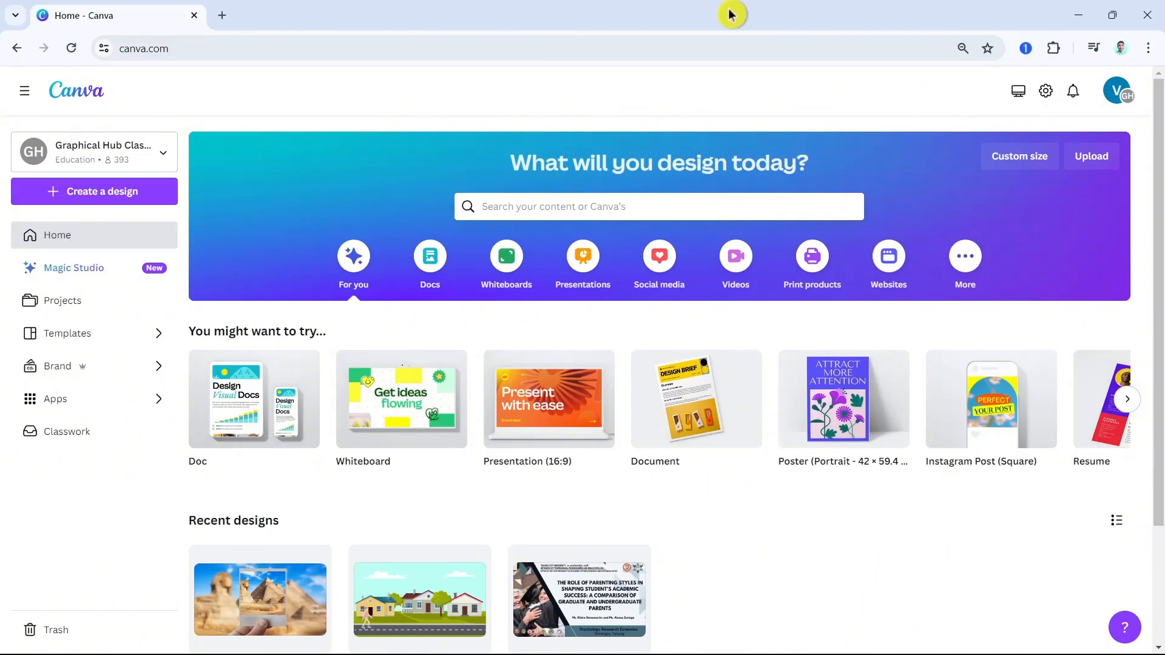
Step: Create a blank 1920 × 1080 px video design
click(738, 265)
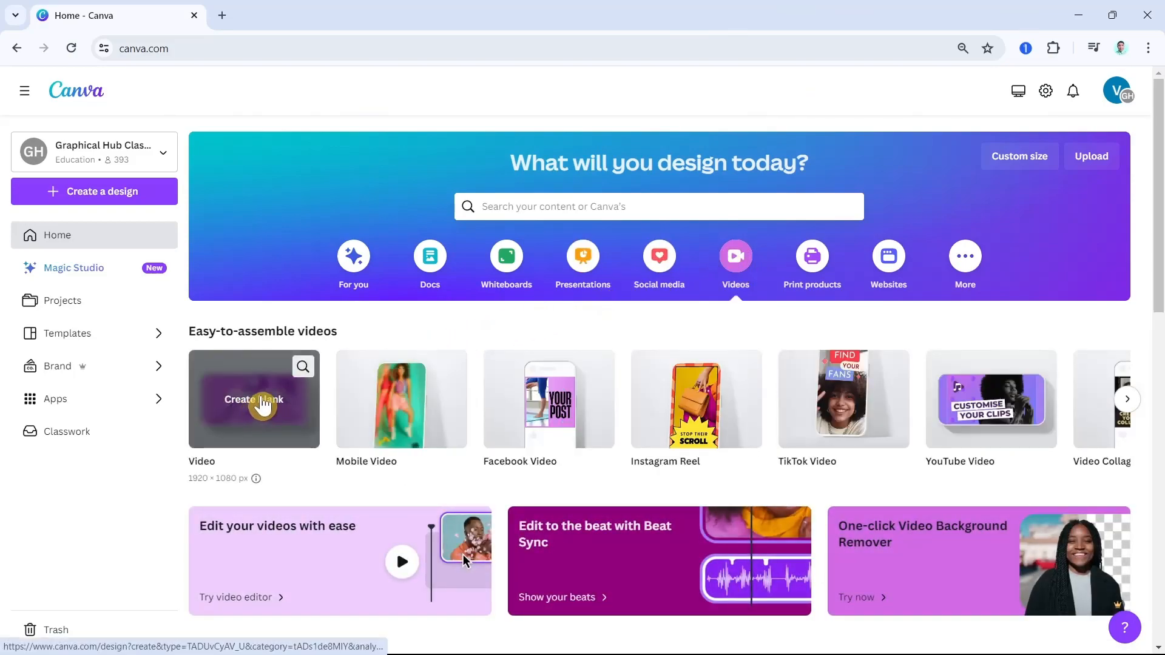
click(264, 402)
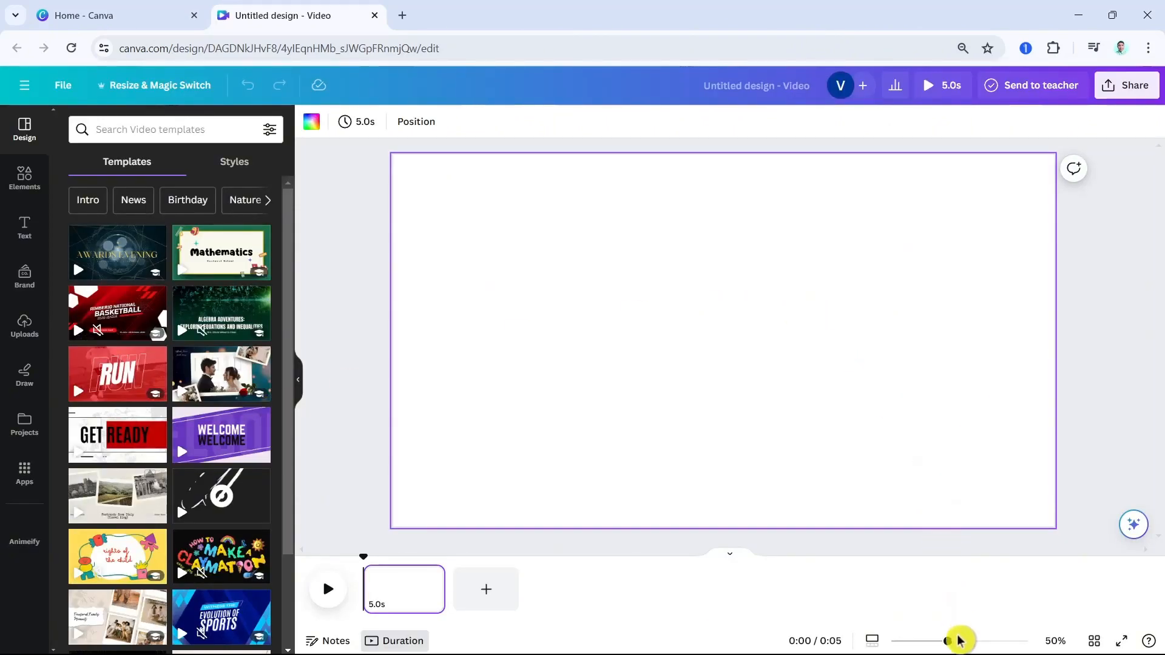
drag(948, 641, 938, 643)
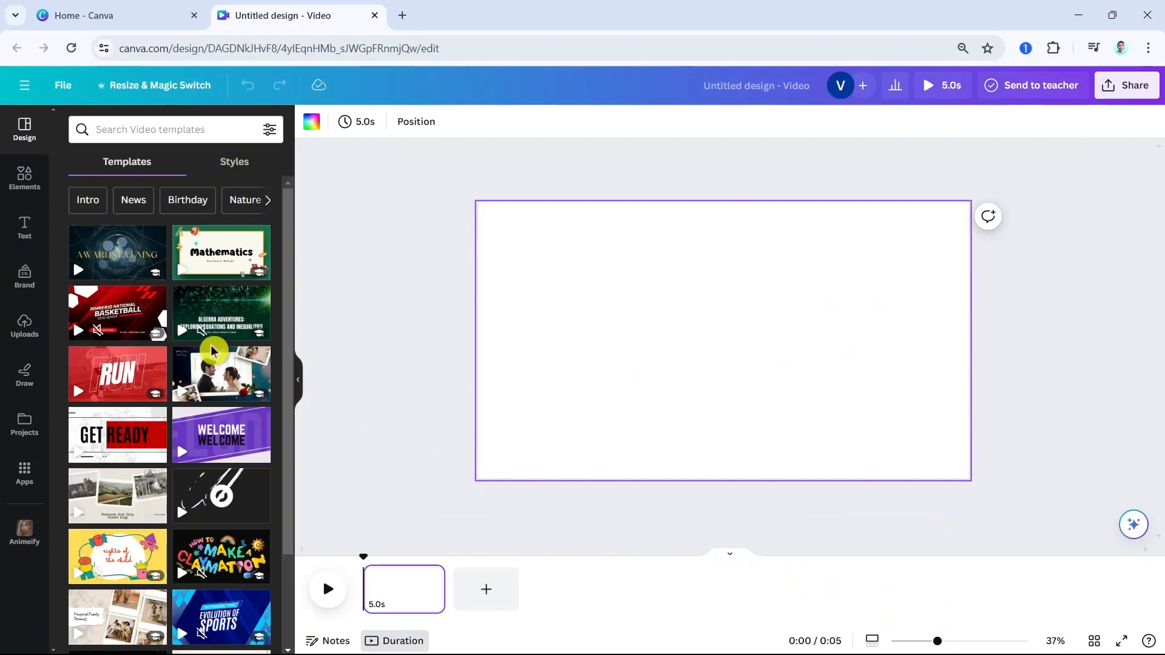
Step: Add a heading to the blank page with the text "WELCOME"
click(20, 235)
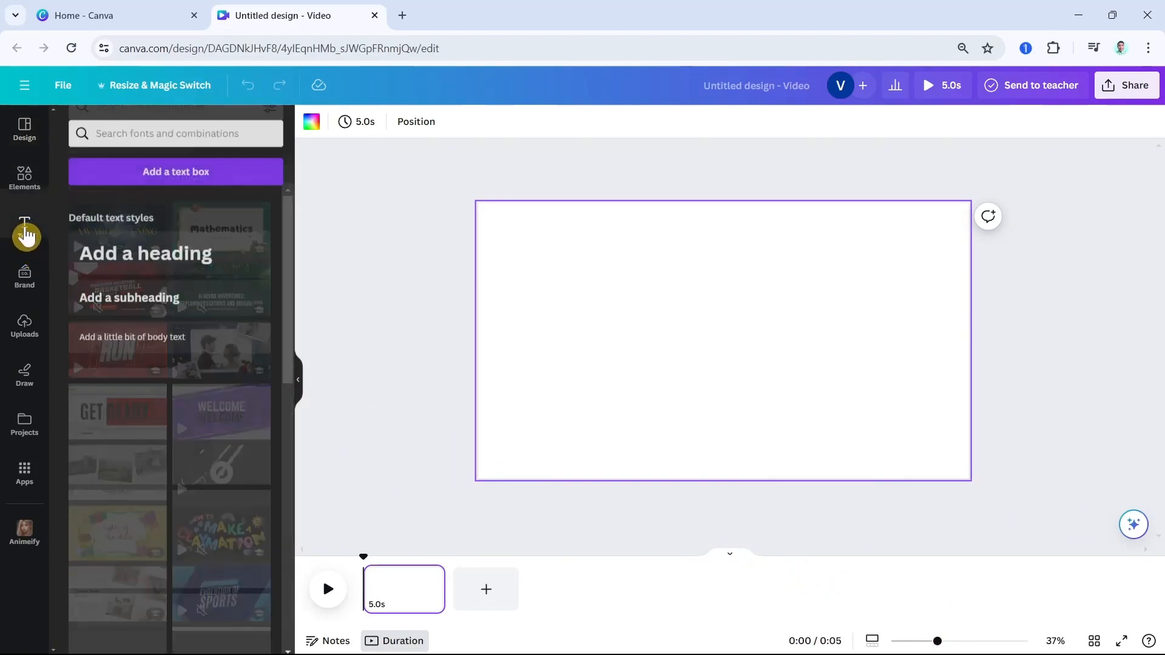
click(125, 253)
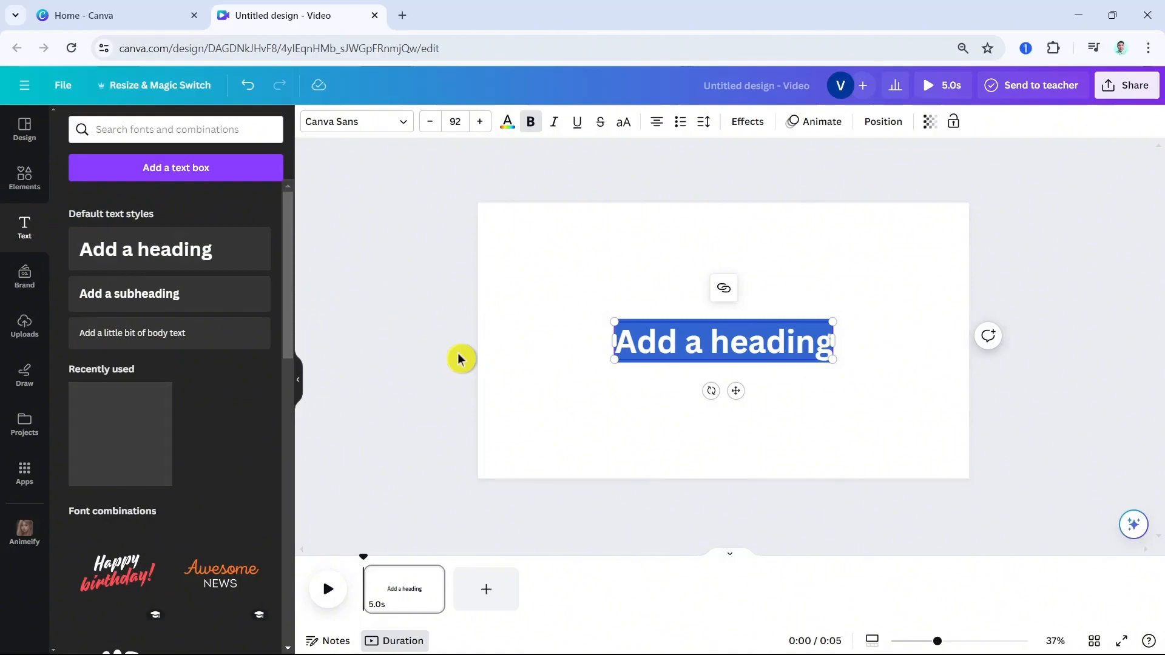
text(WEL)
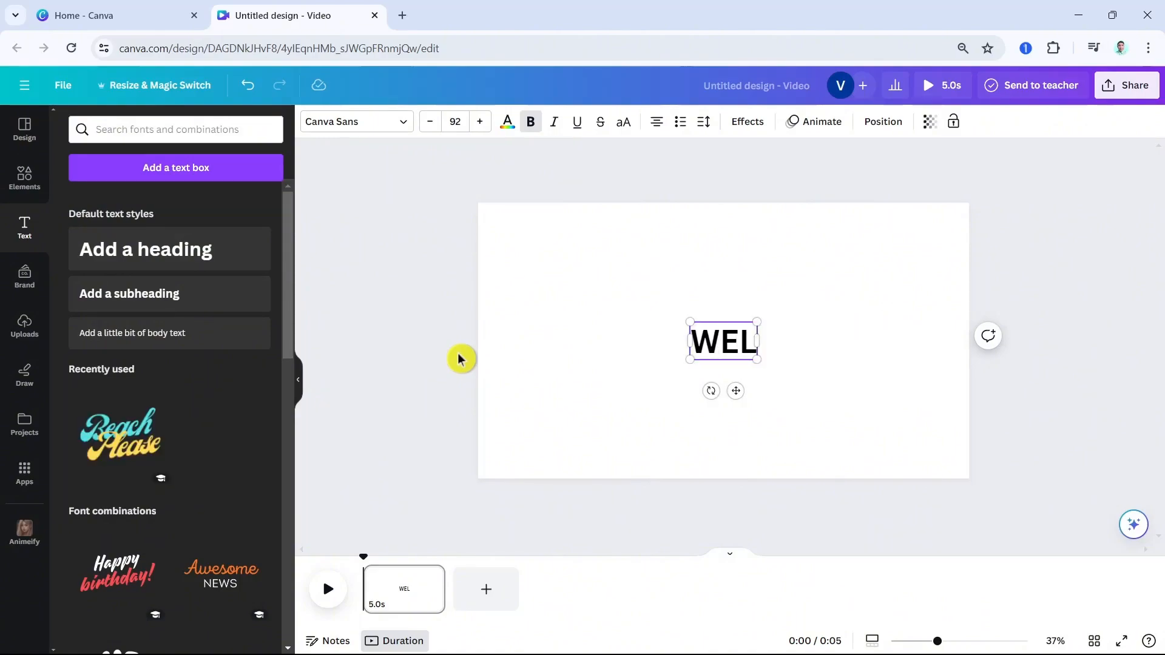
text(COME)
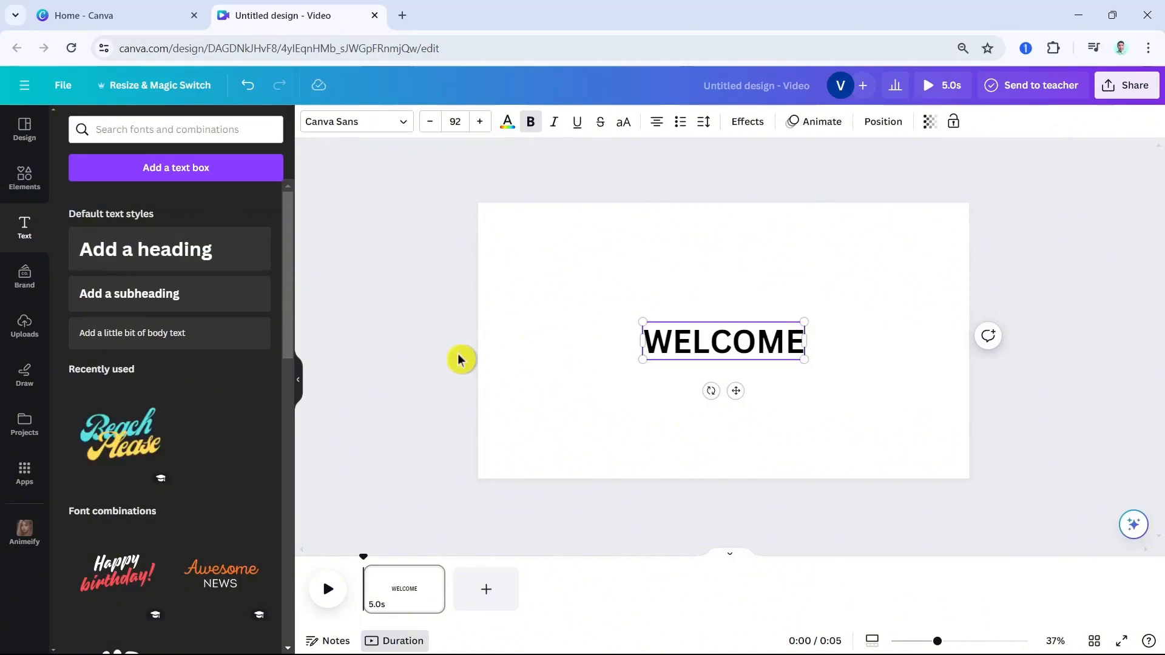
Step: Change the font of the whole WELCOME heading to League Spartan
double_click(724, 352)
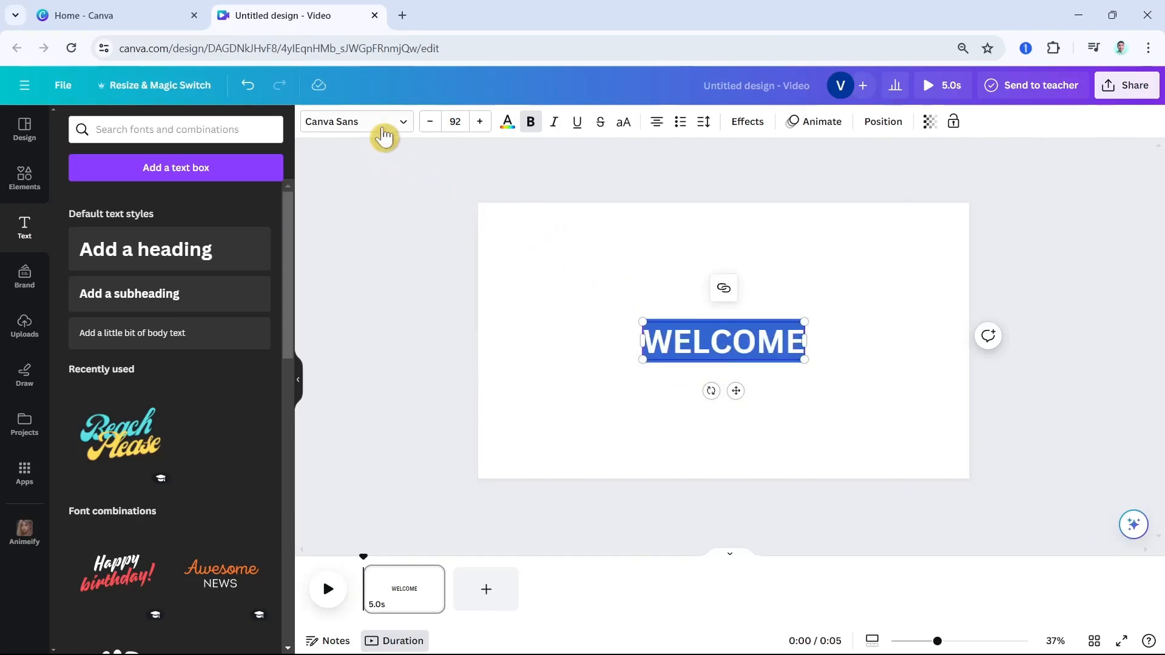
click(402, 129)
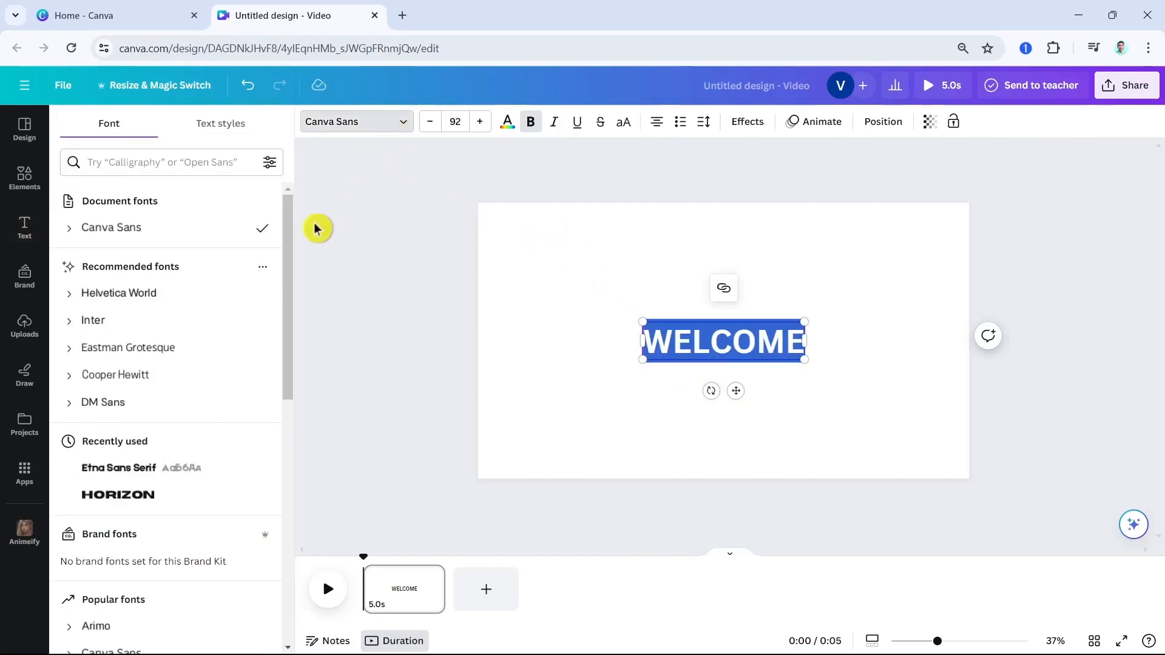
scroll(146, 507, down, 8)
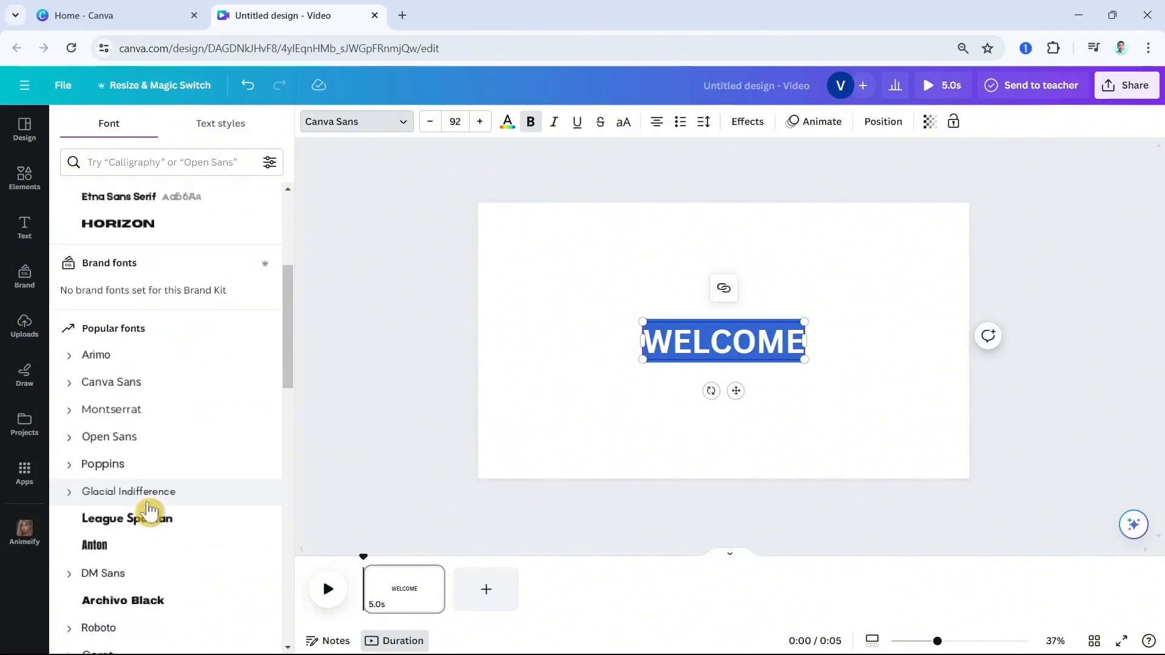
scroll(150, 513, down, 2)
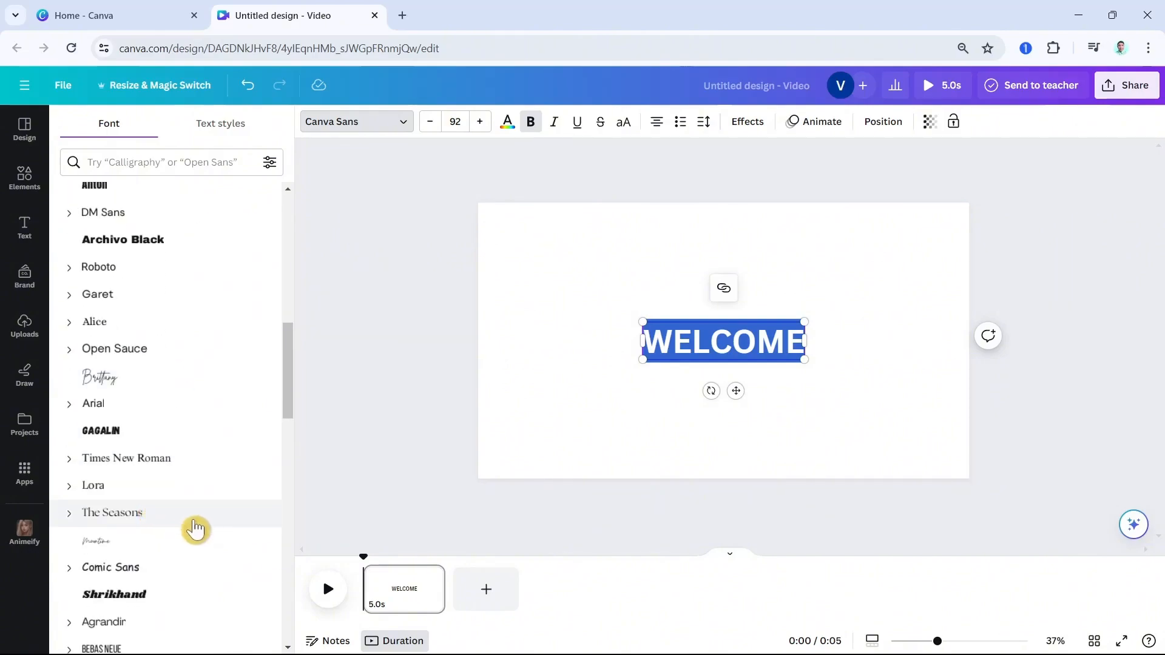
scroll(212, 540, up, 2)
click(184, 297)
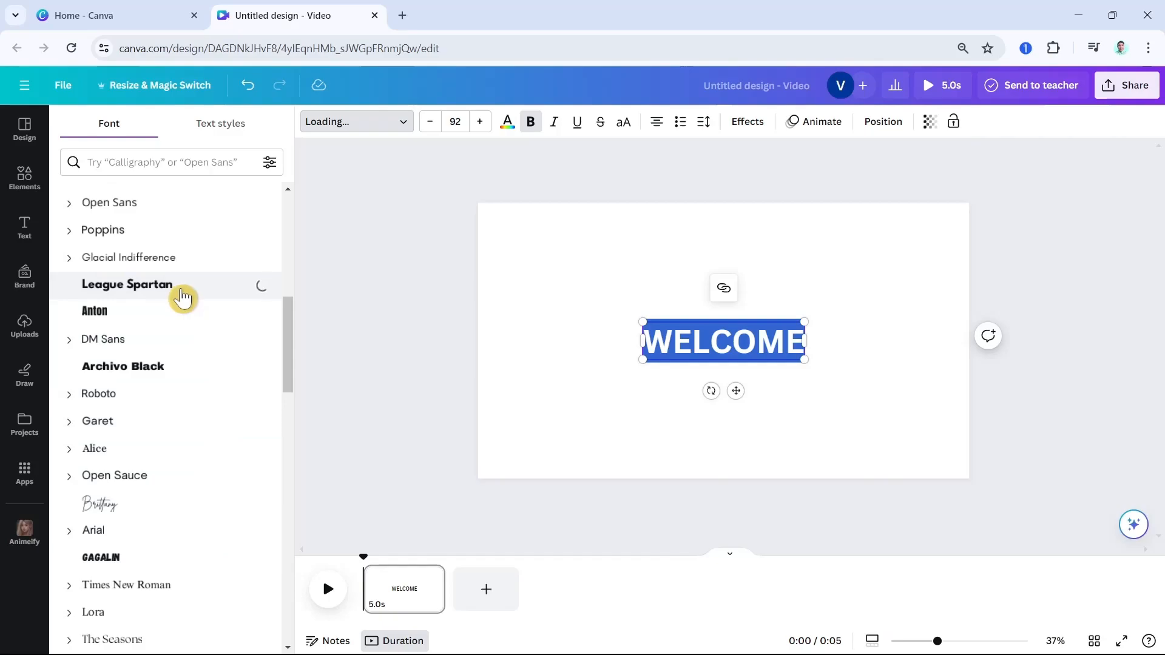
Step: Color the WELCOME heading turquoise blue and enlarge it to a font size of about 134, centered on the page
click(507, 126)
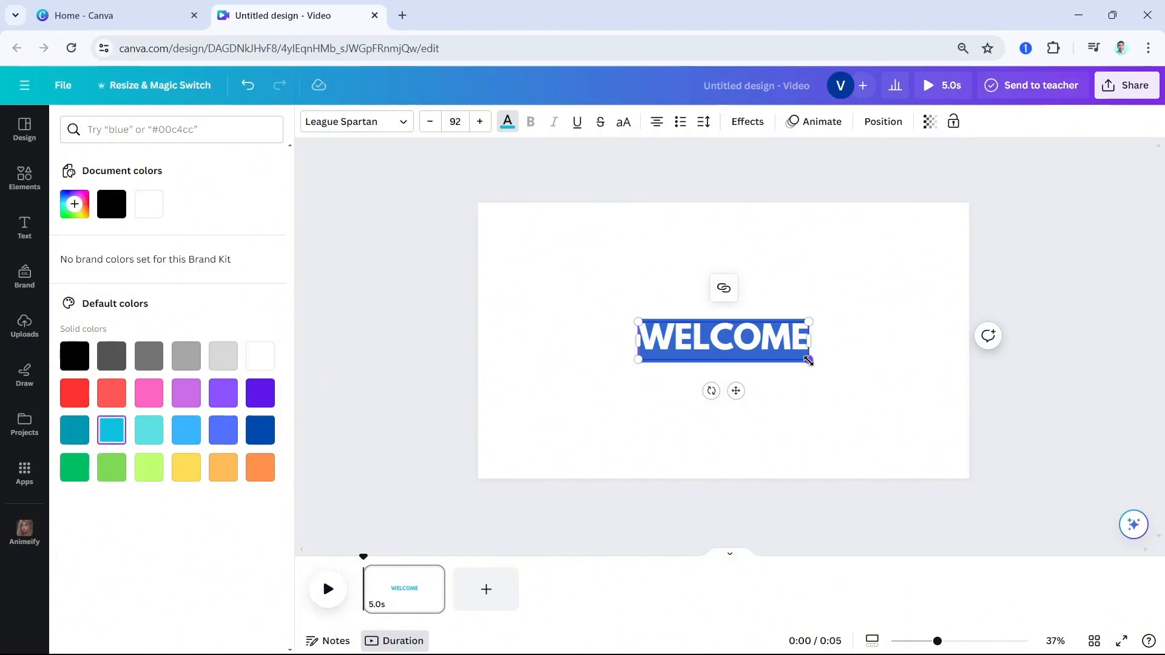
drag(809, 360, 879, 408)
click(859, 431)
drag(814, 362, 774, 347)
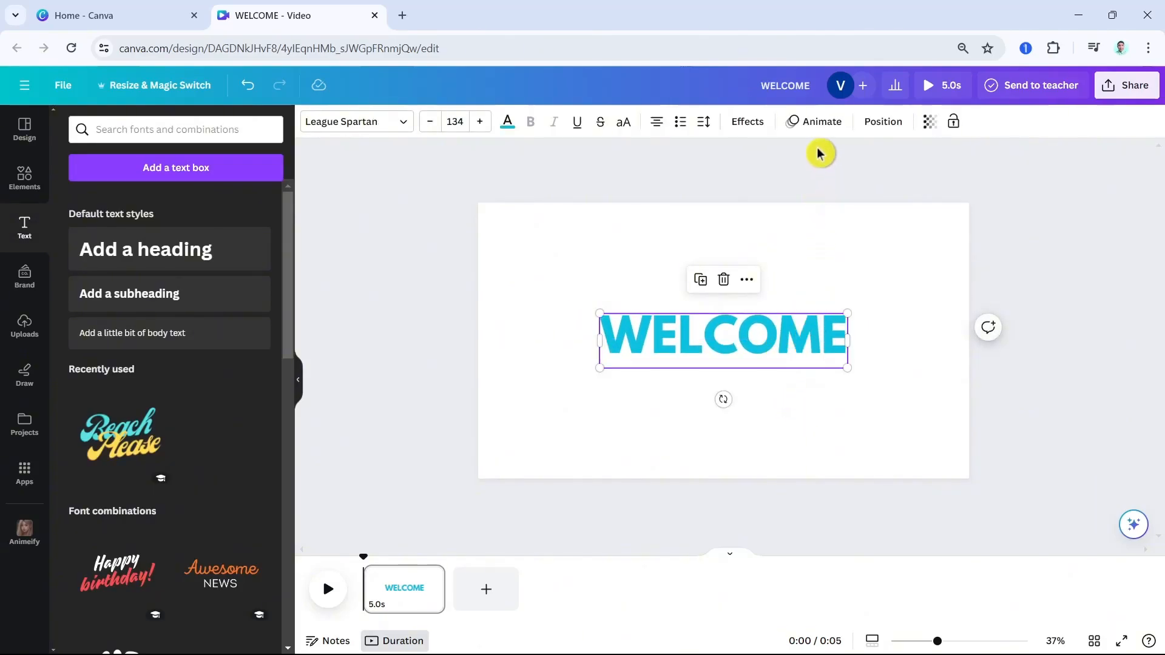
Step: Apply the Ascend writing animation to the WELCOME heading and set it to animate on both enter and exit
click(815, 130)
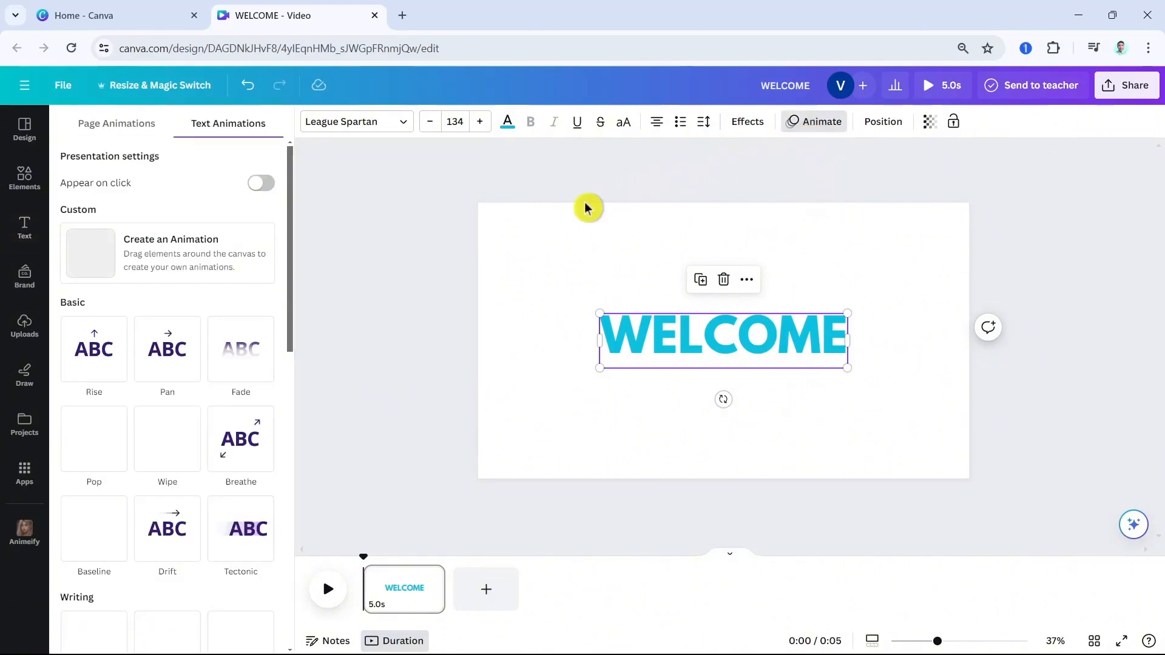
scroll(217, 482, down, 4)
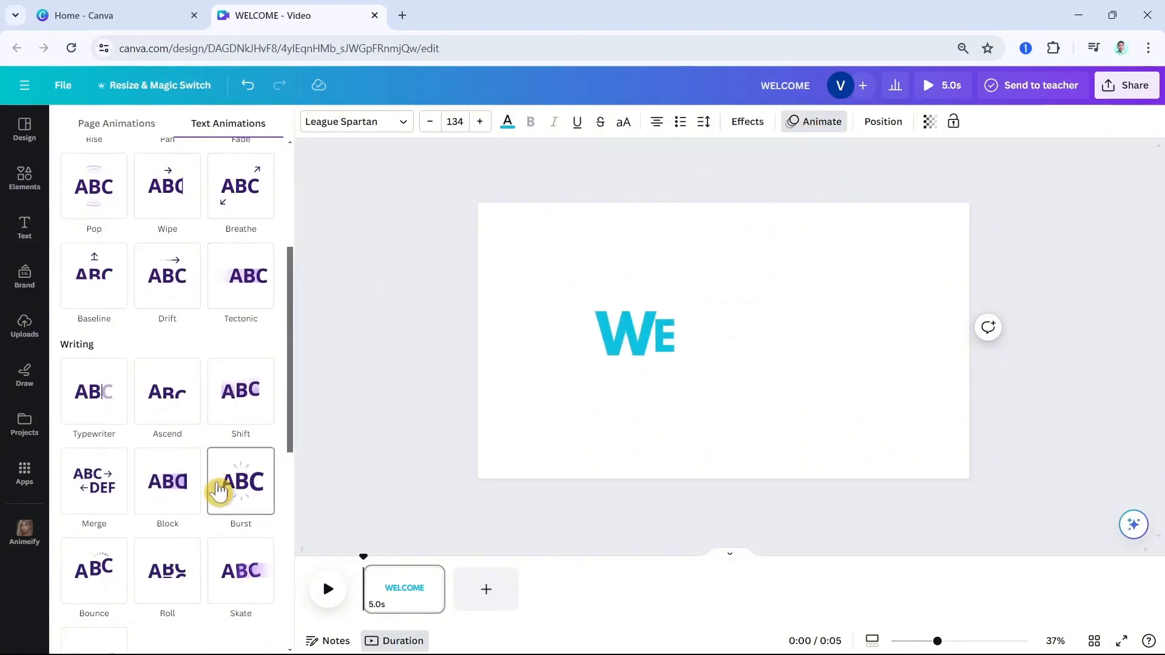
scroll(223, 495, down, 4)
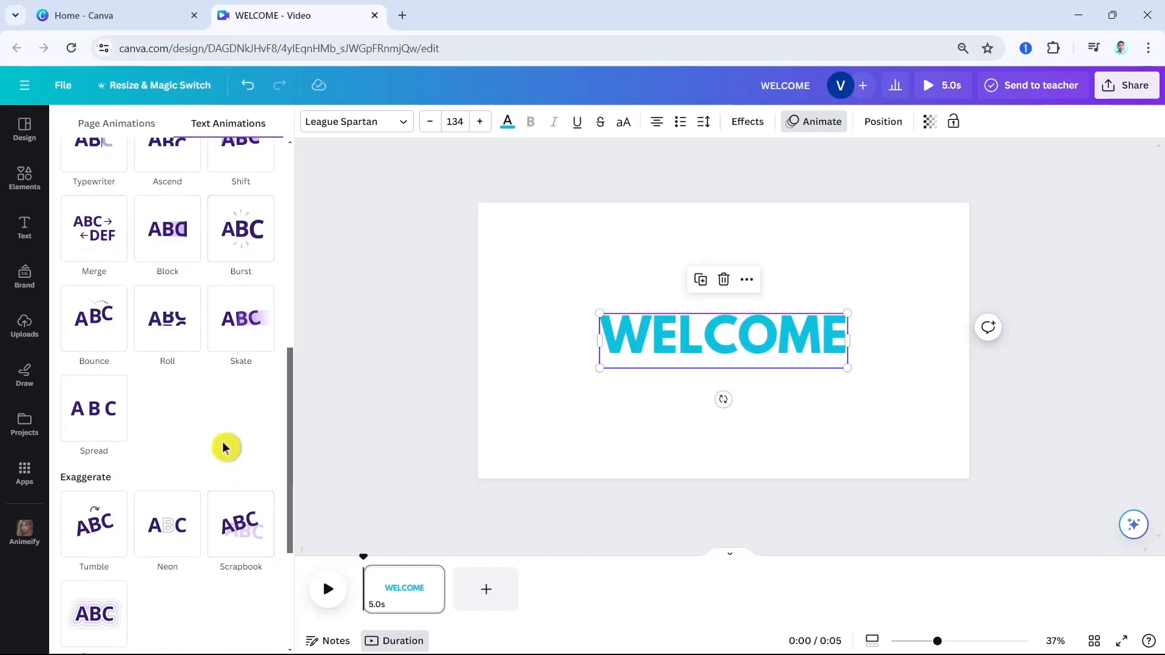
scroll(219, 446, down, 4)
scroll(221, 450, up, 8)
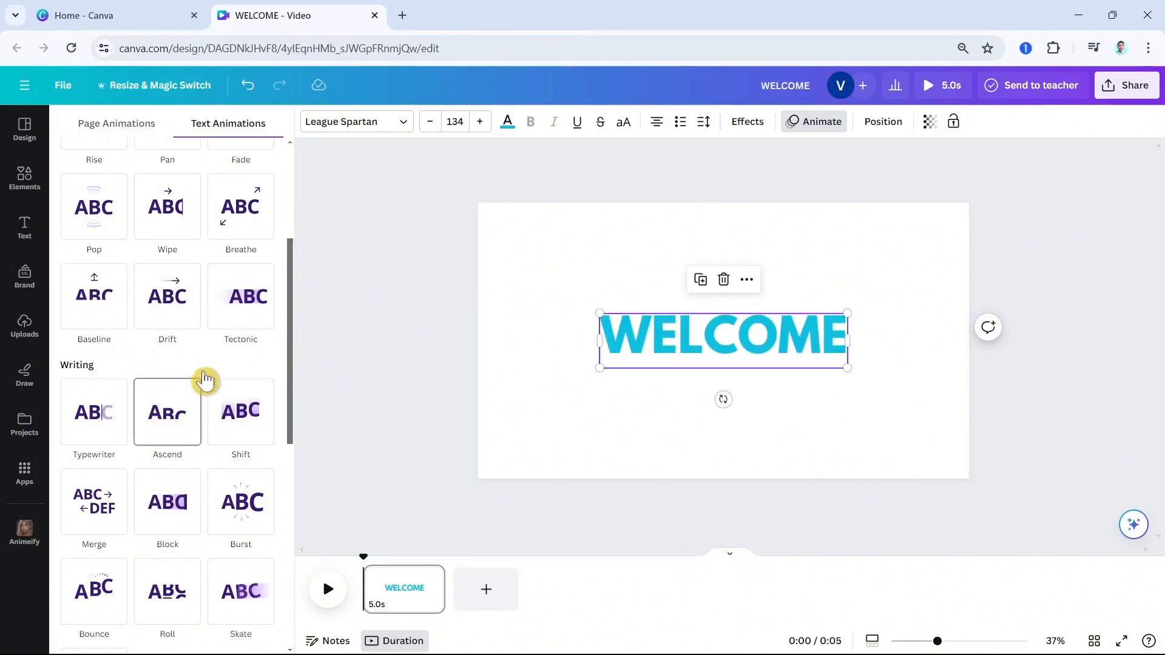
click(182, 416)
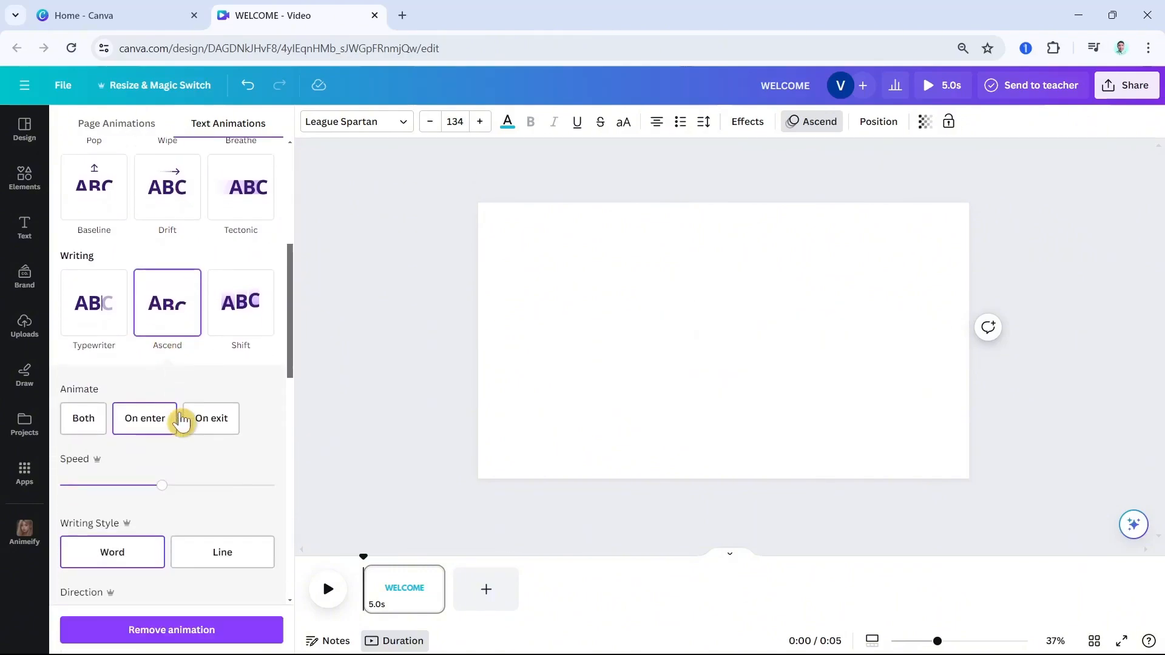
click(85, 381)
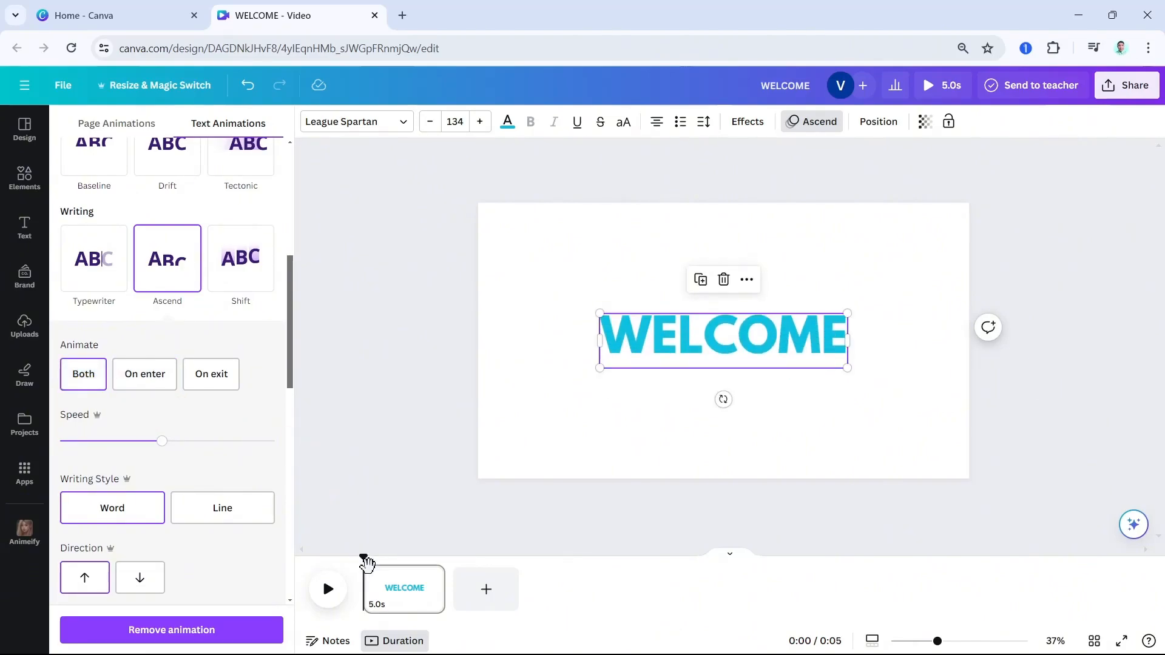
Step: Shorten the page's duration to 1.0 s and duplicate the page
drag(443, 589, 386, 594)
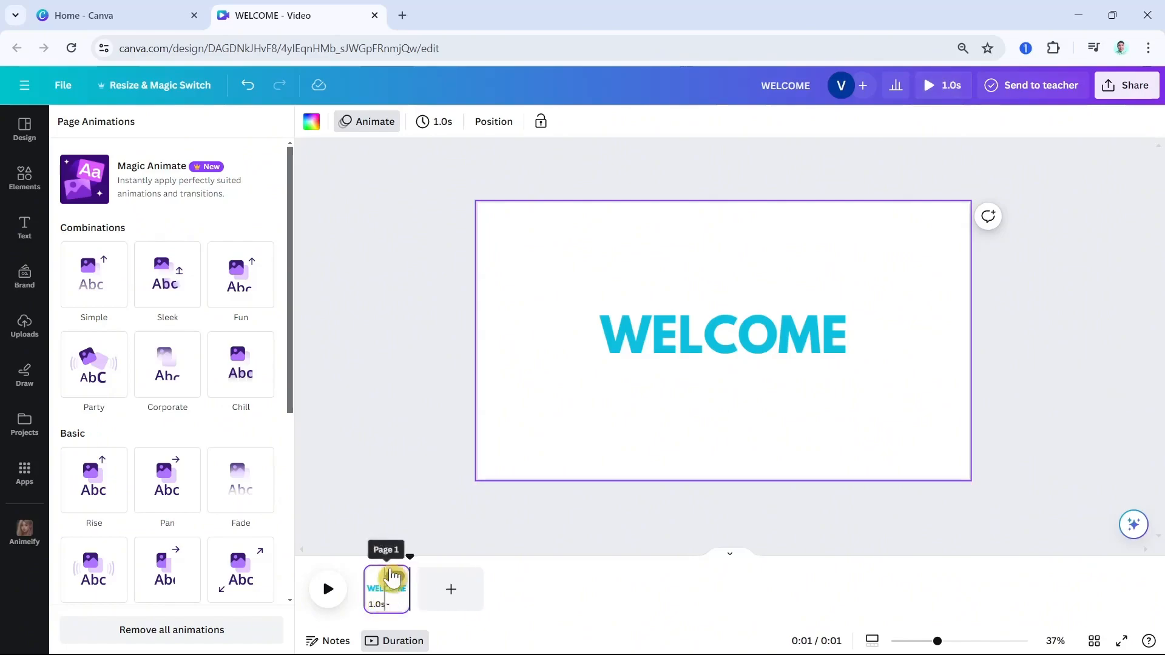
click(421, 434)
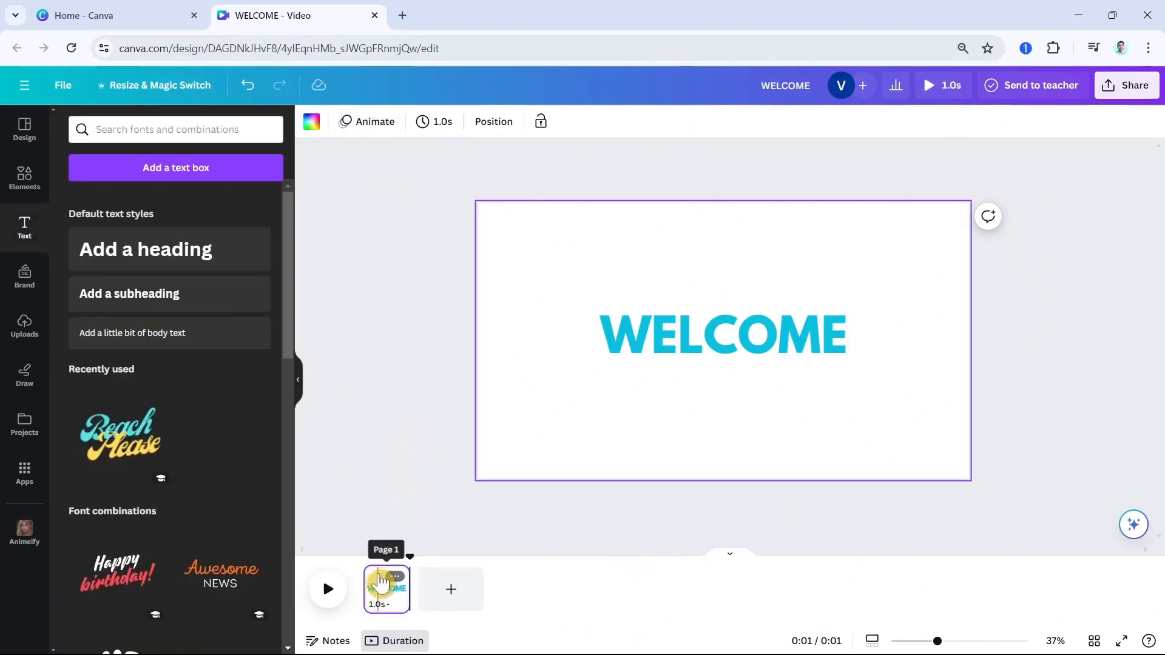
click(396, 581)
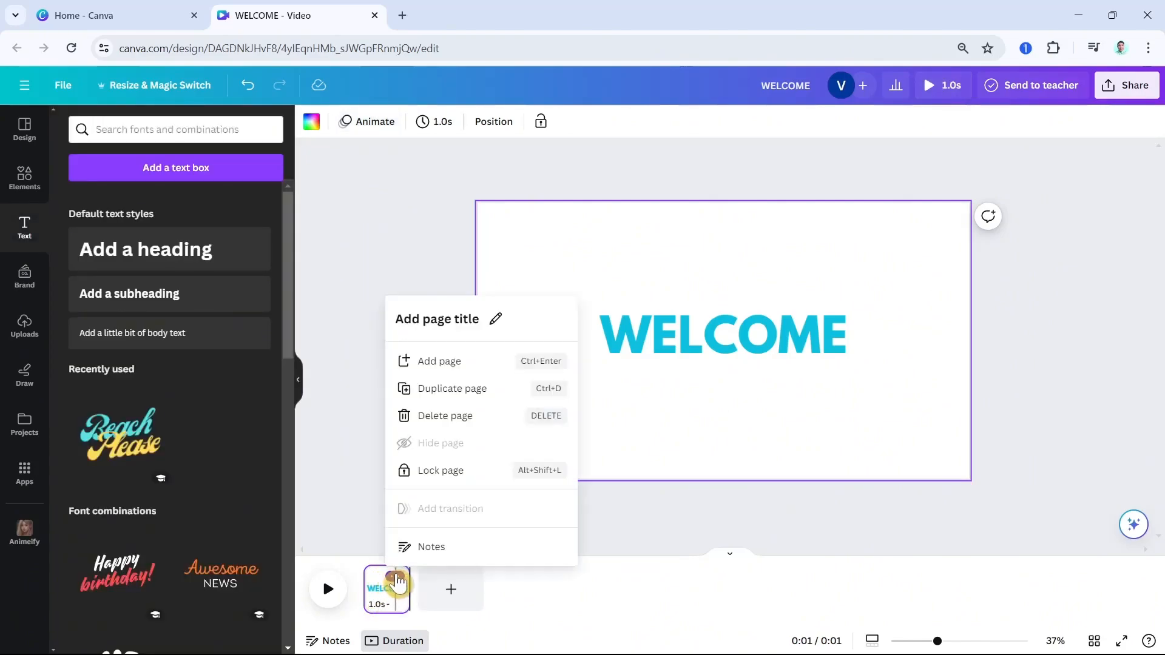
click(448, 391)
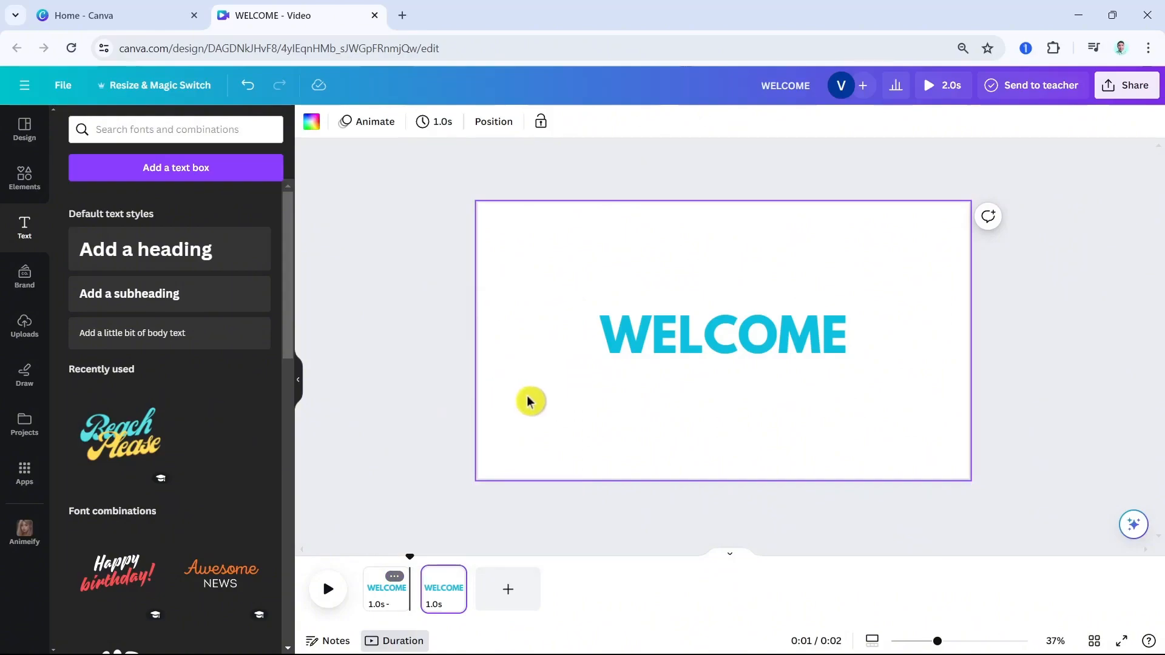
Step: Enlarge the WELCOME heading on the first page to a font size of about 200 and center it on the page
click(382, 605)
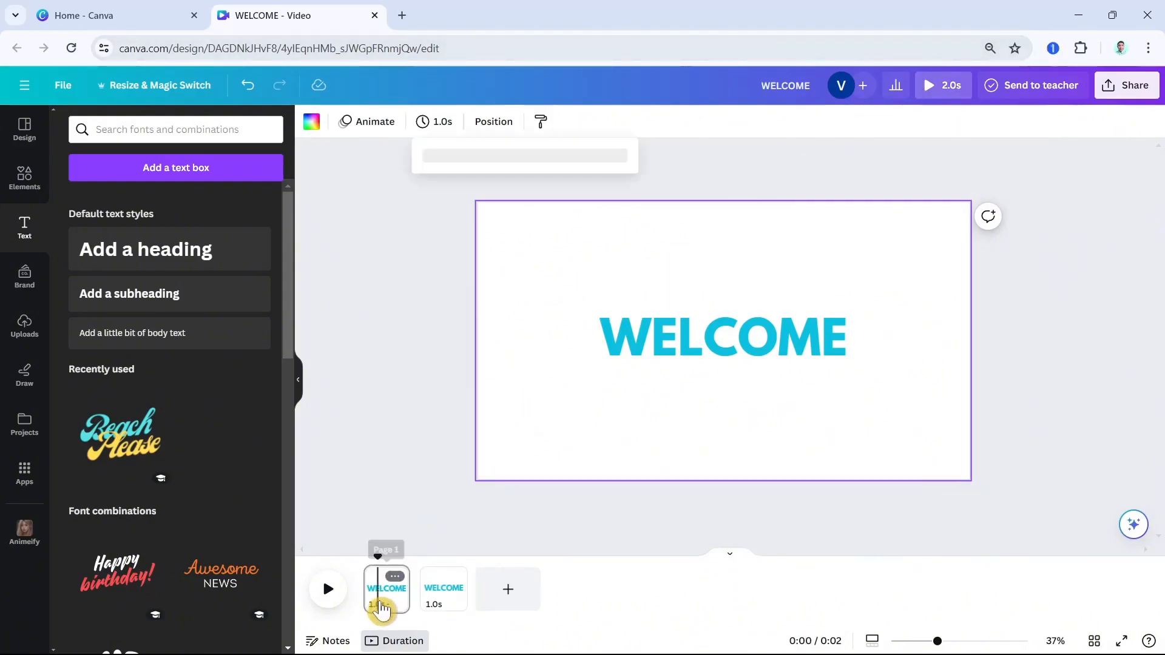
click(704, 355)
drag(849, 371, 952, 458)
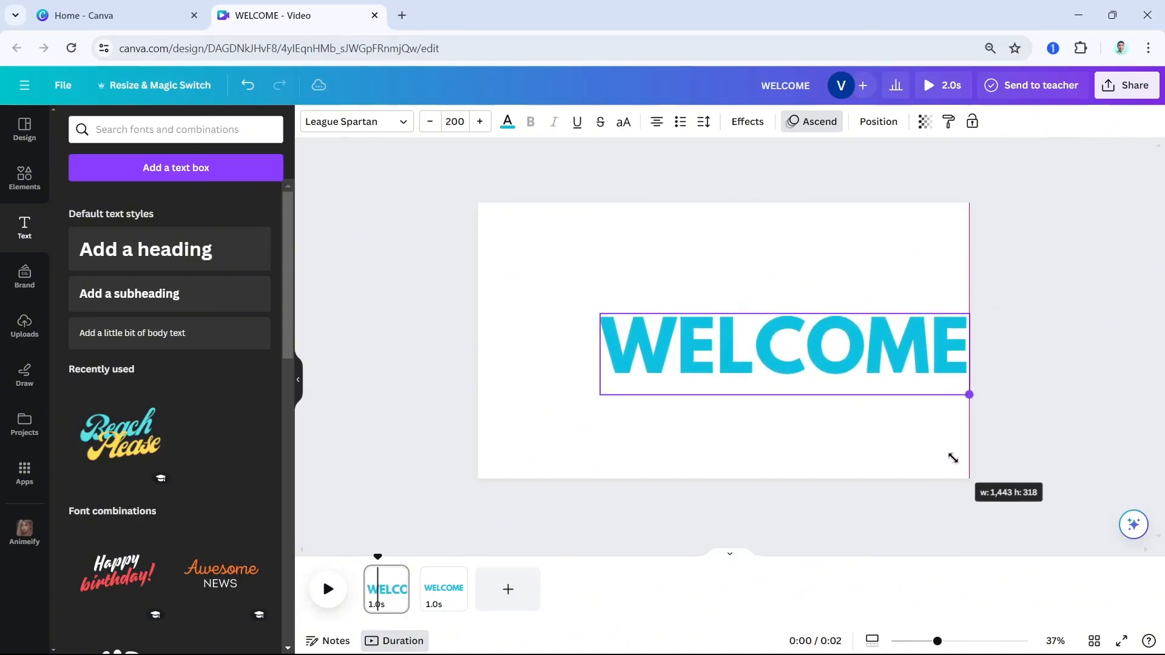
drag(850, 351, 790, 337)
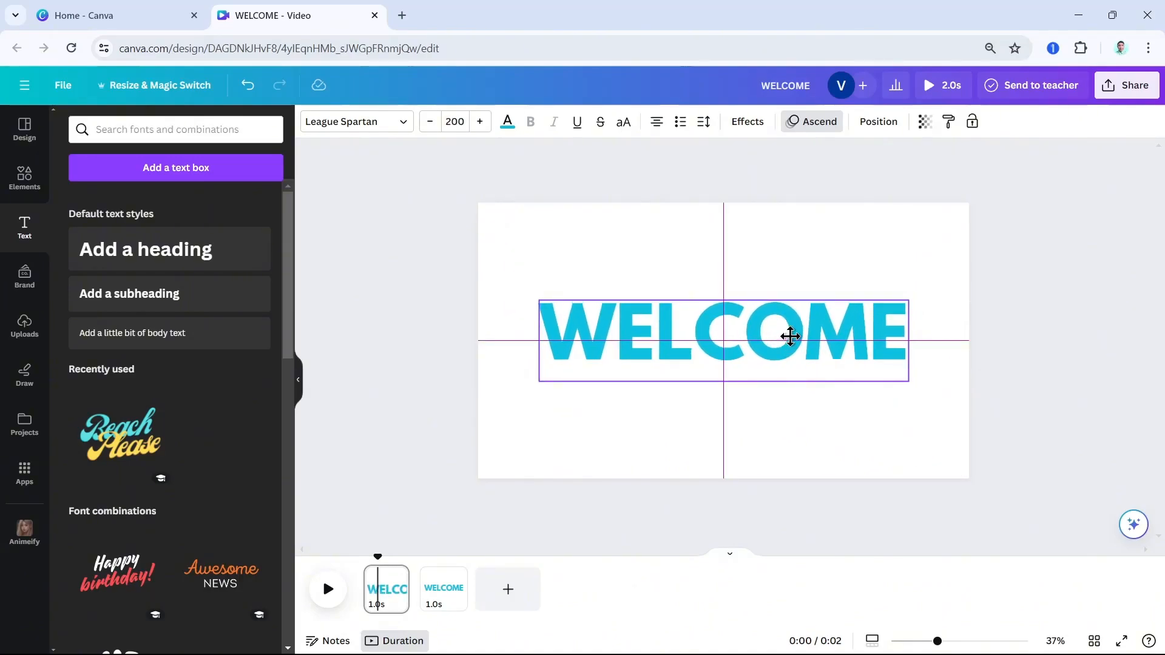
Step: Delete the second page, which holds the smaller WELCOME heading, and select the remaining page
click(447, 582)
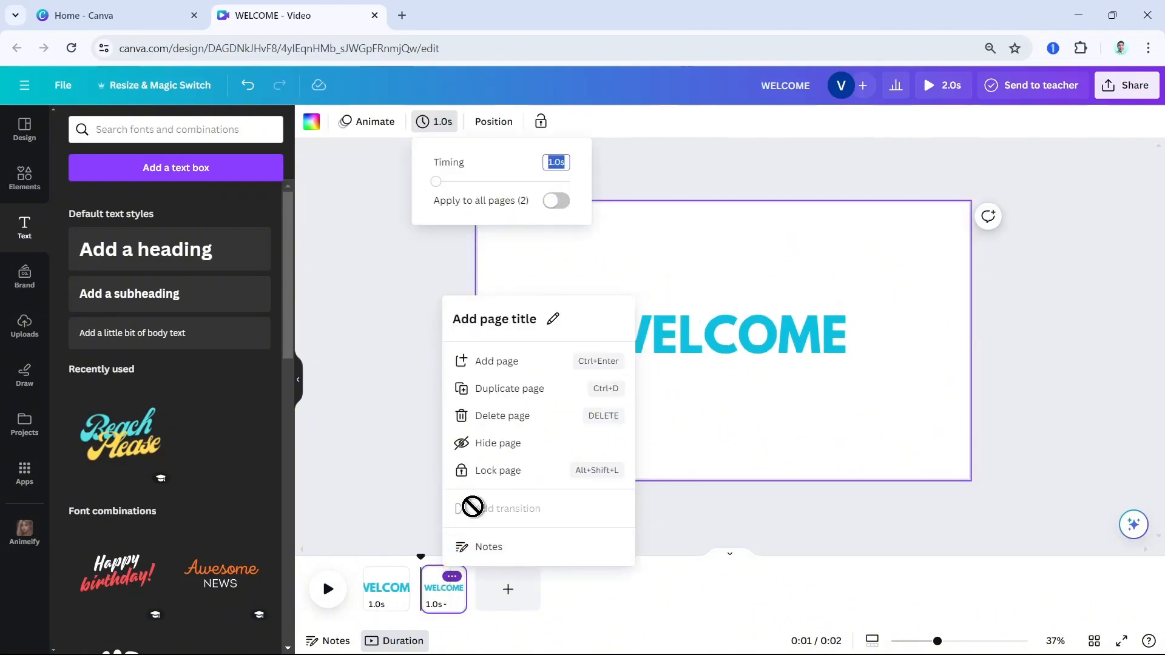
click(489, 416)
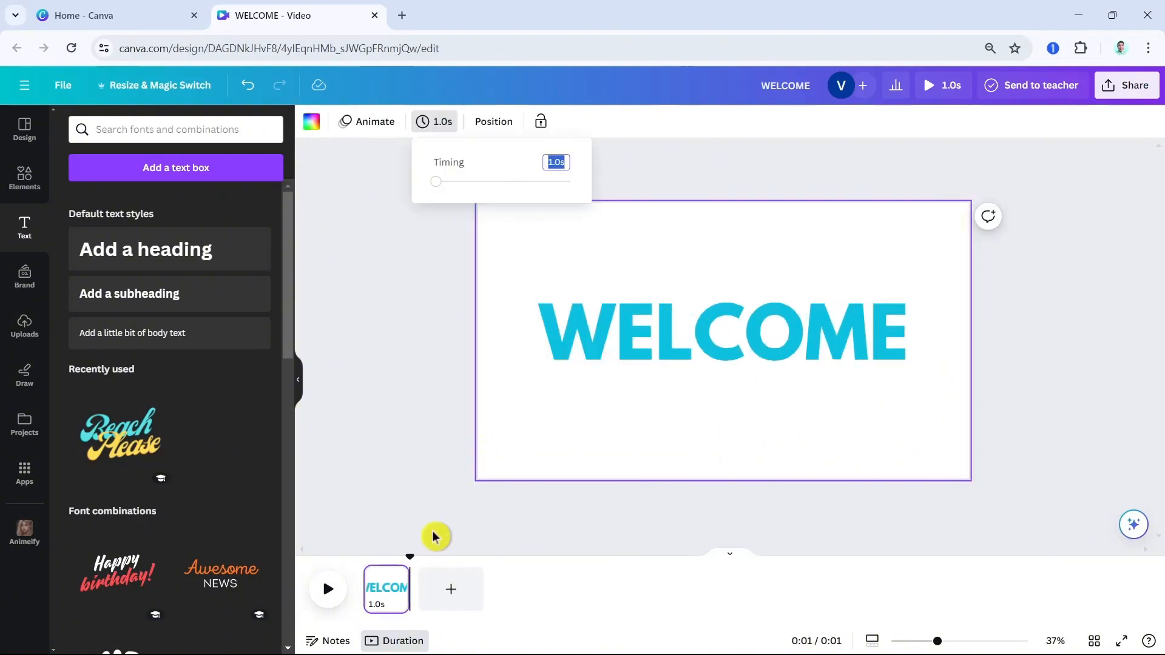
click(391, 597)
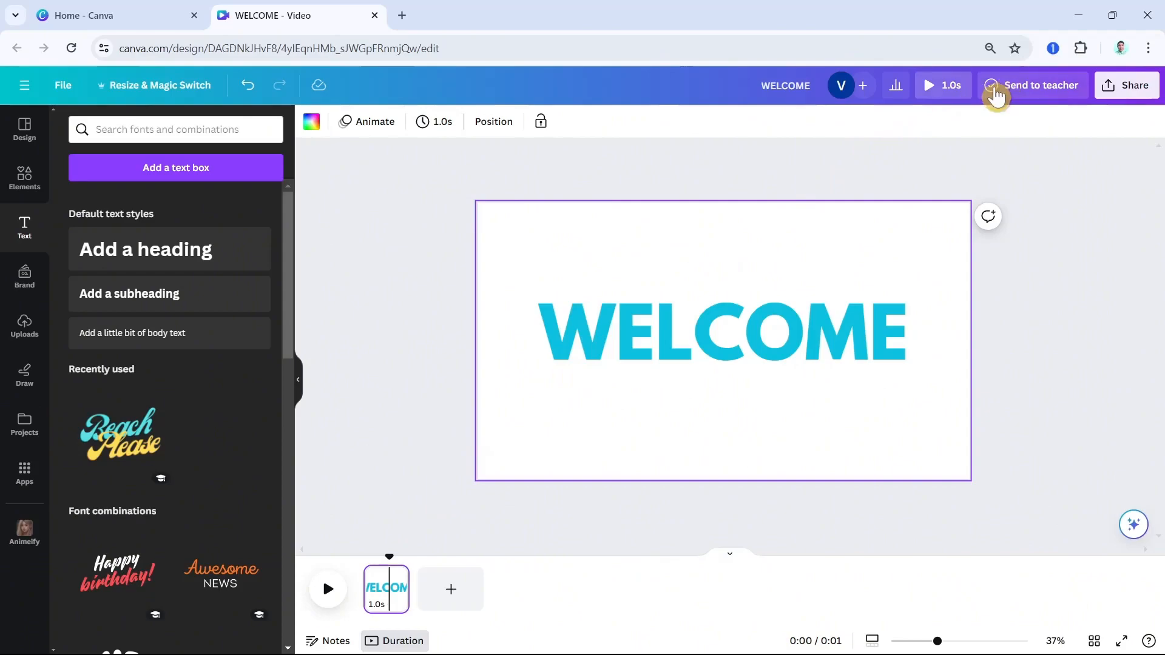
Step: Replace the WELCOME heading's text animation with Drift and raise its intensity to the maximum
click(382, 610)
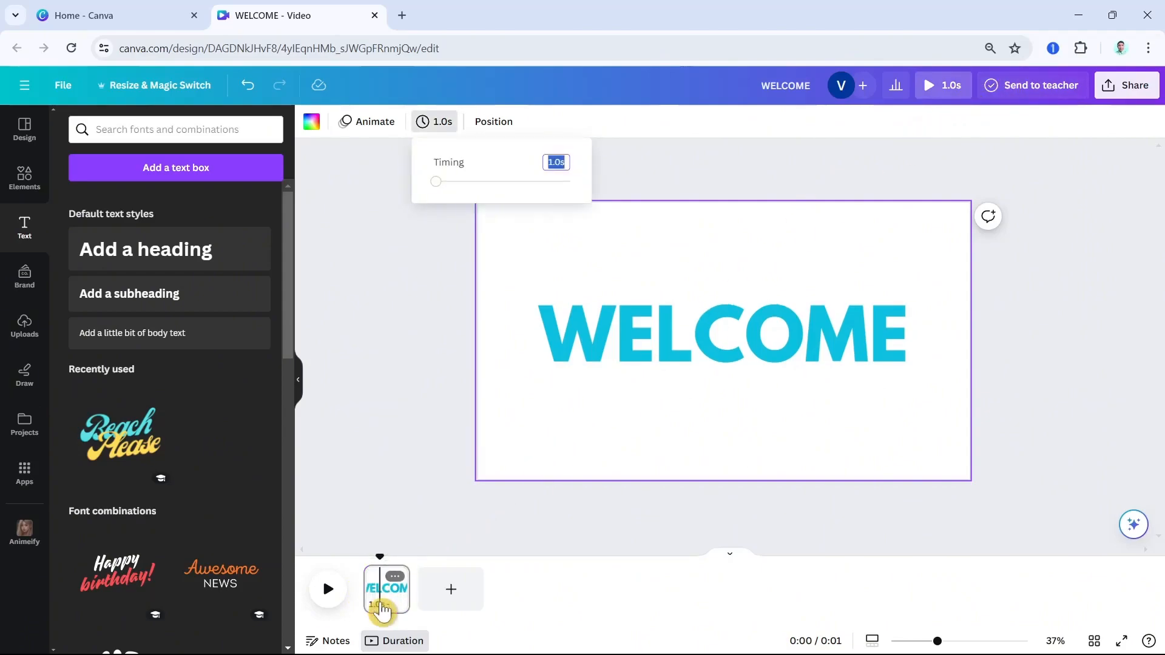
click(755, 340)
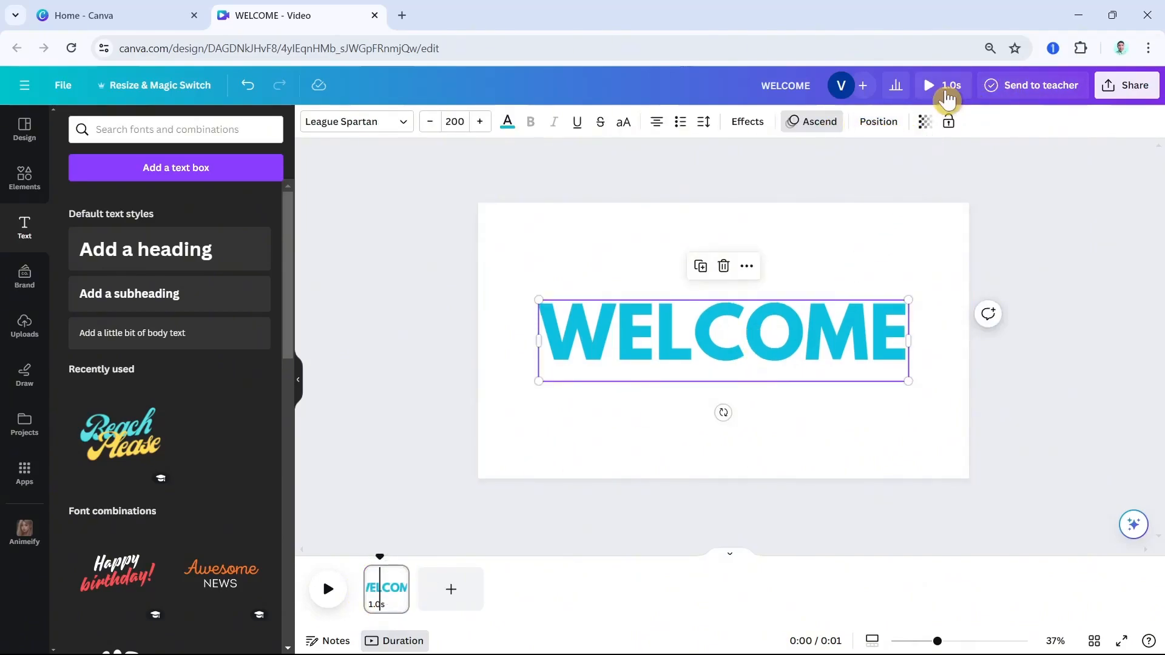
click(821, 127)
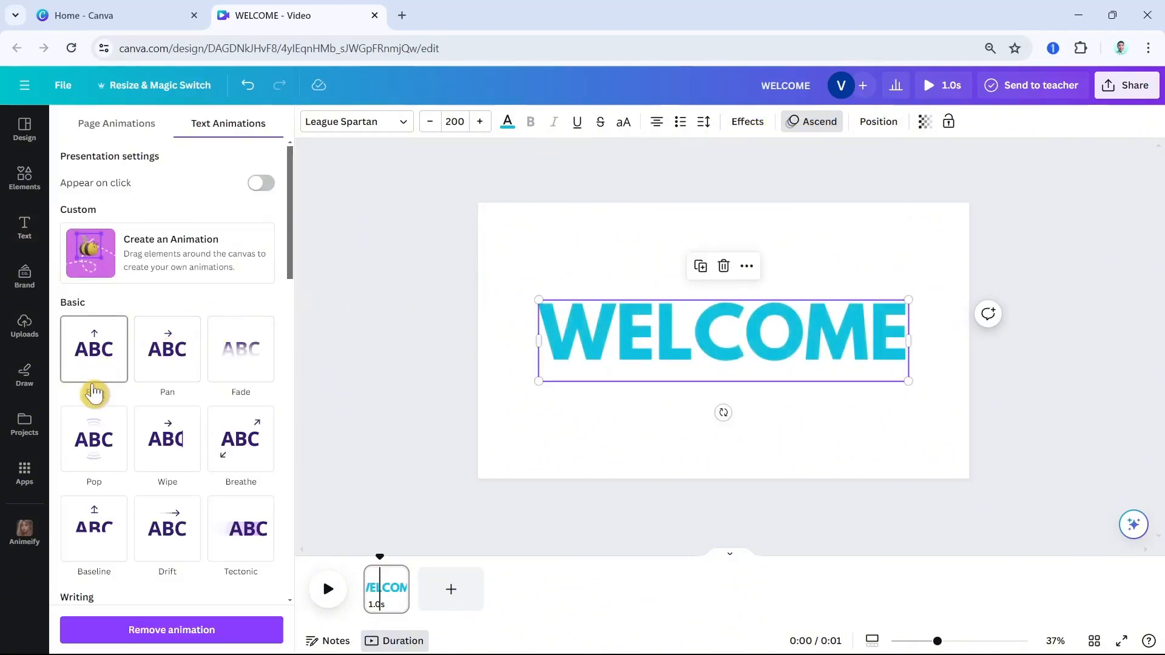
scroll(190, 458, down, 2)
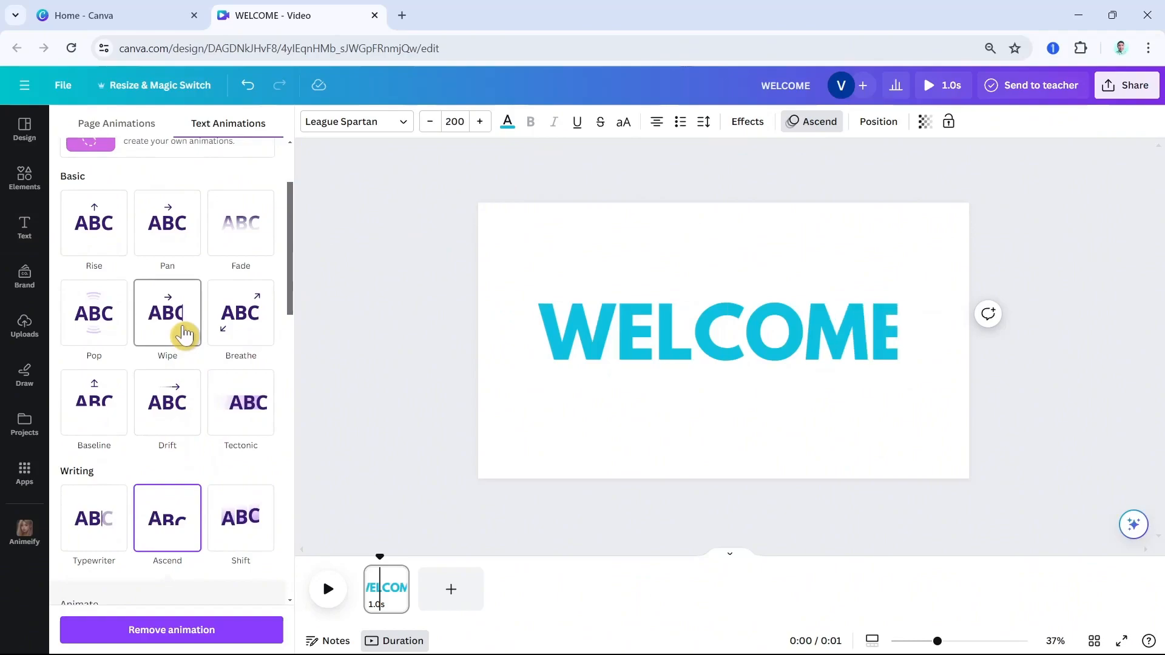
scroll(185, 334, down, 2)
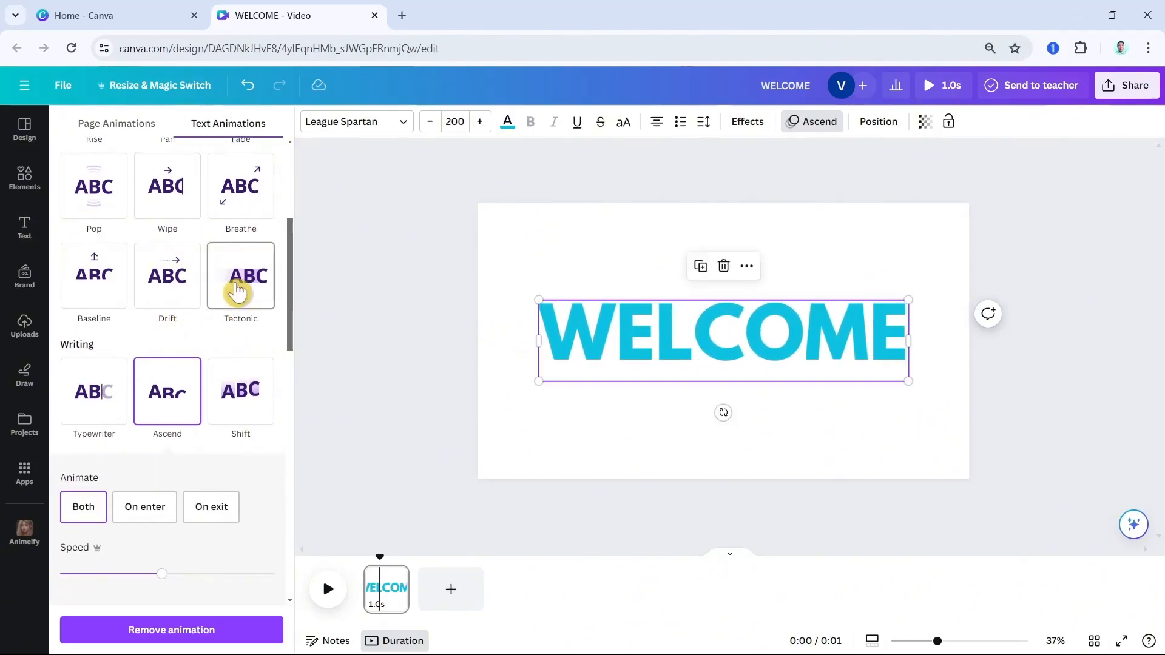
click(180, 291)
drag(169, 398, 328, 409)
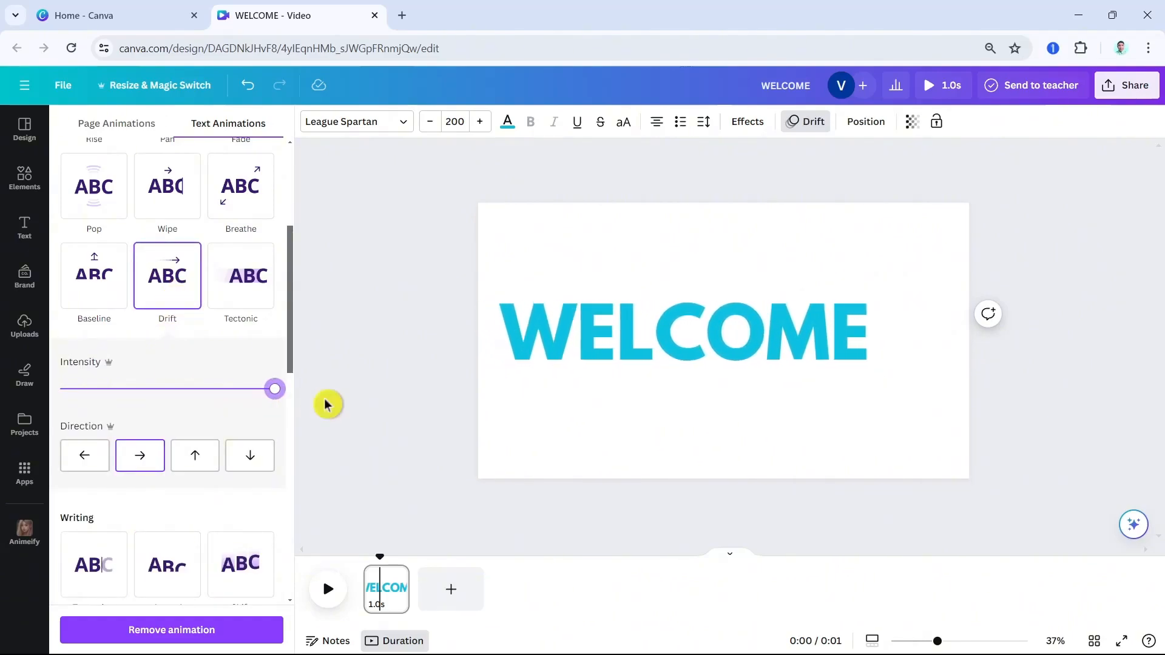
Step: Preview the other basic, writing and exaggerate text animations on the WELCOME heading for comparison with Drift
scroll(234, 456, down, 4)
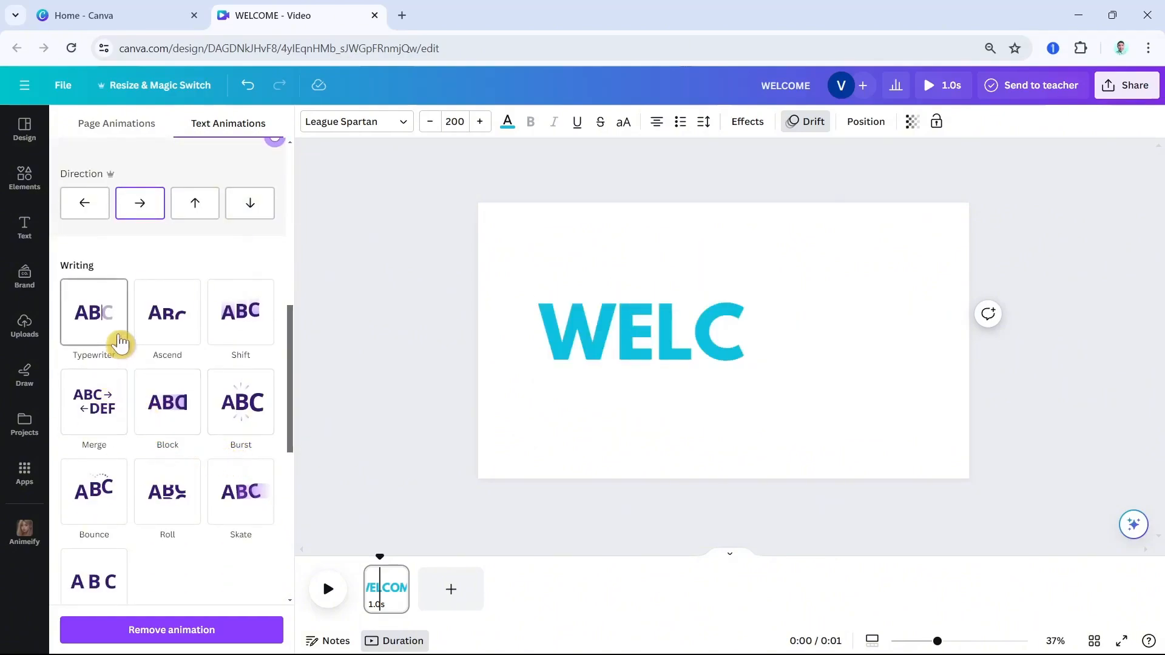
scroll(119, 498, down, 2)
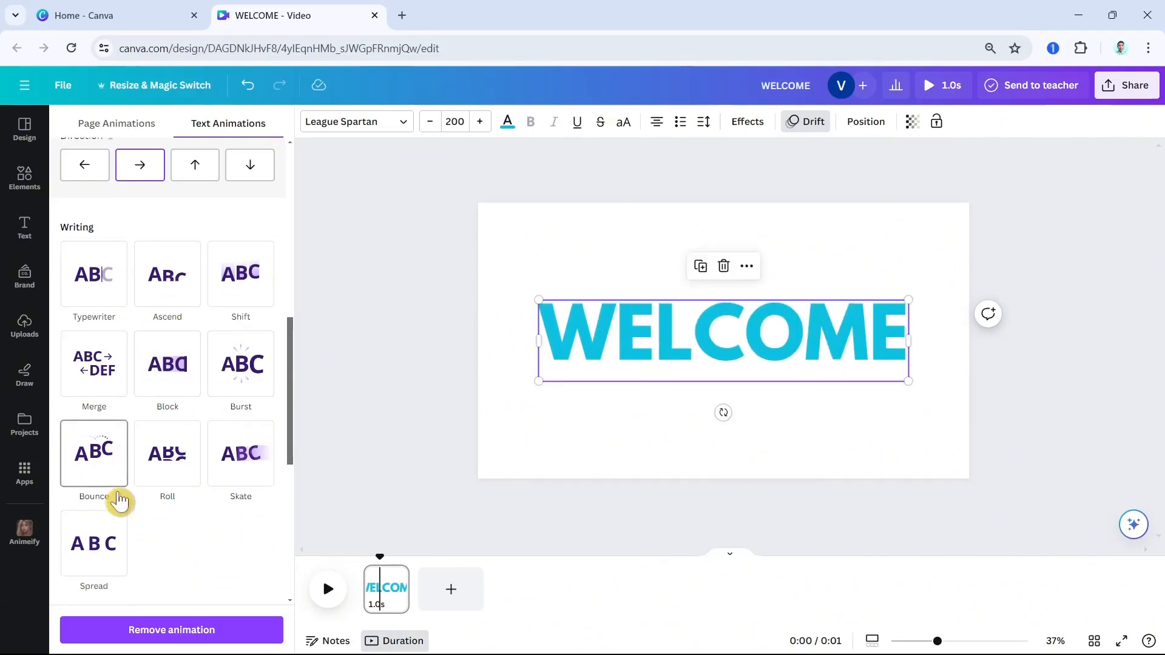
scroll(117, 479, down, 4)
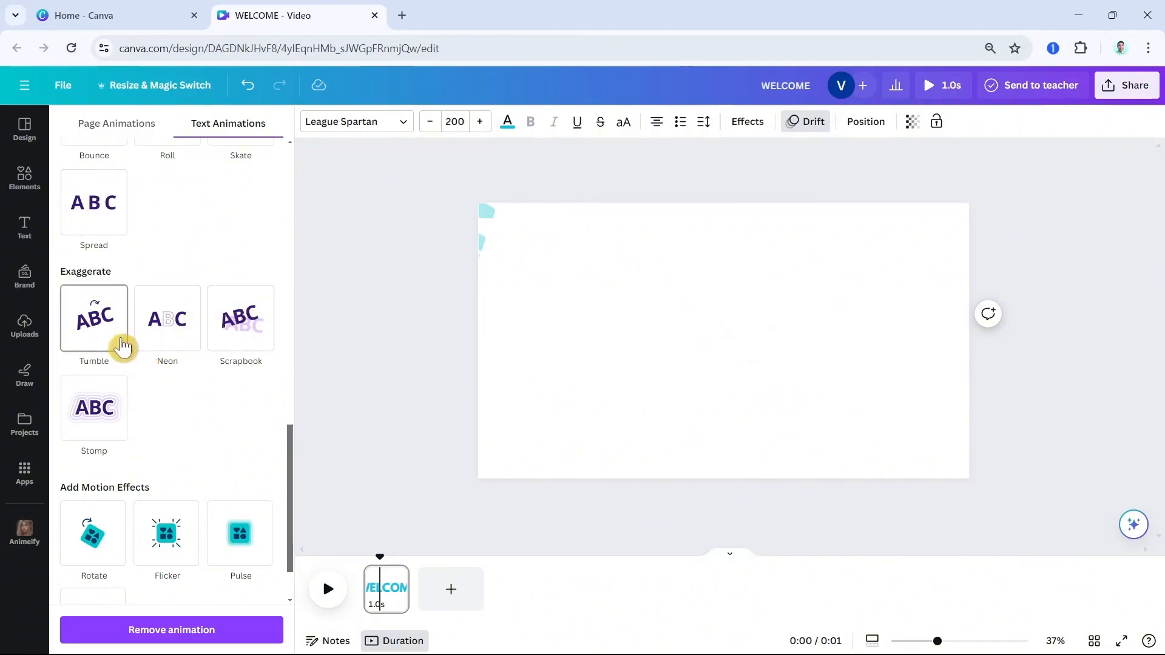
scroll(204, 446, up, 5)
scroll(239, 463, up, 5)
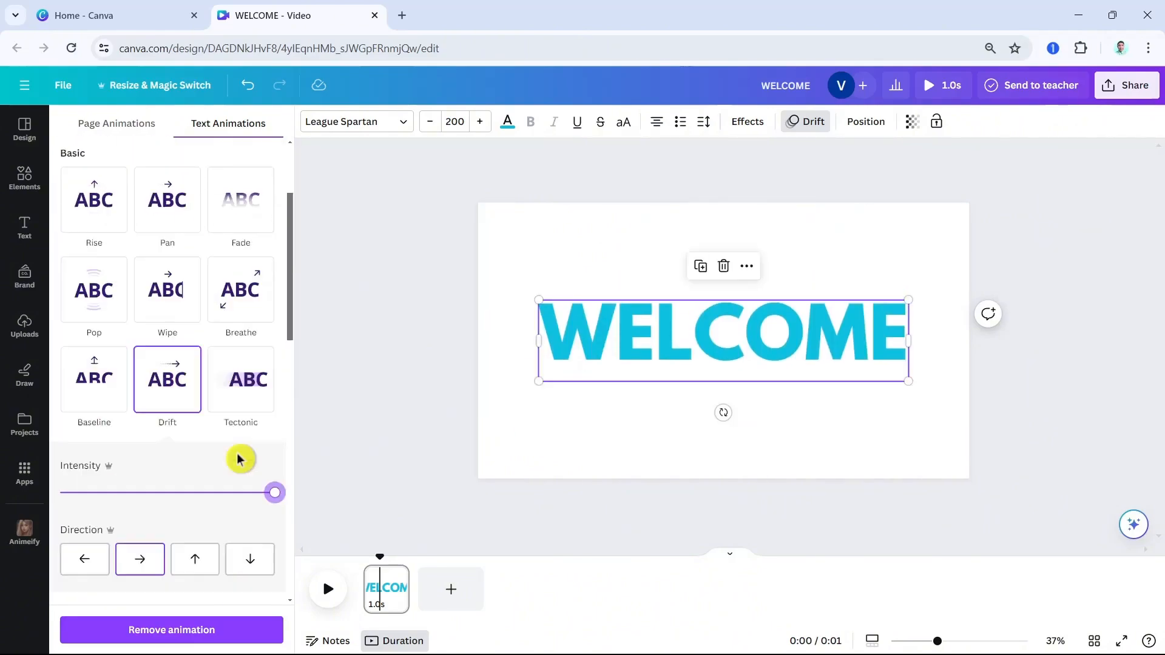
scroll(239, 498, down, 5)
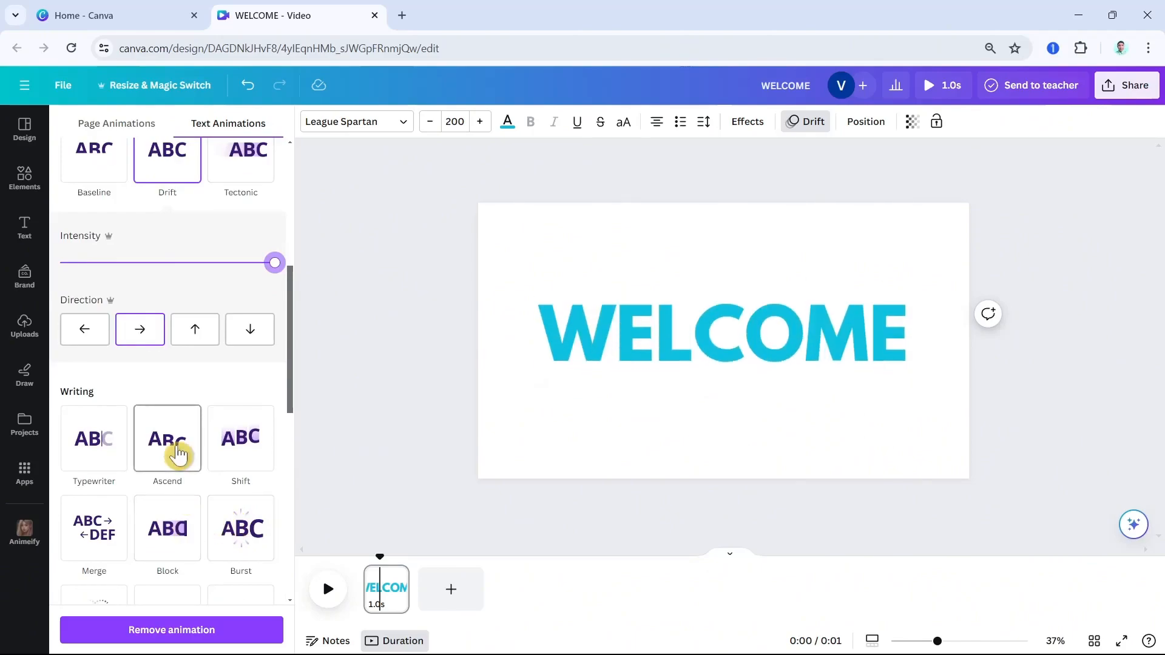
scroll(177, 452, up, 5)
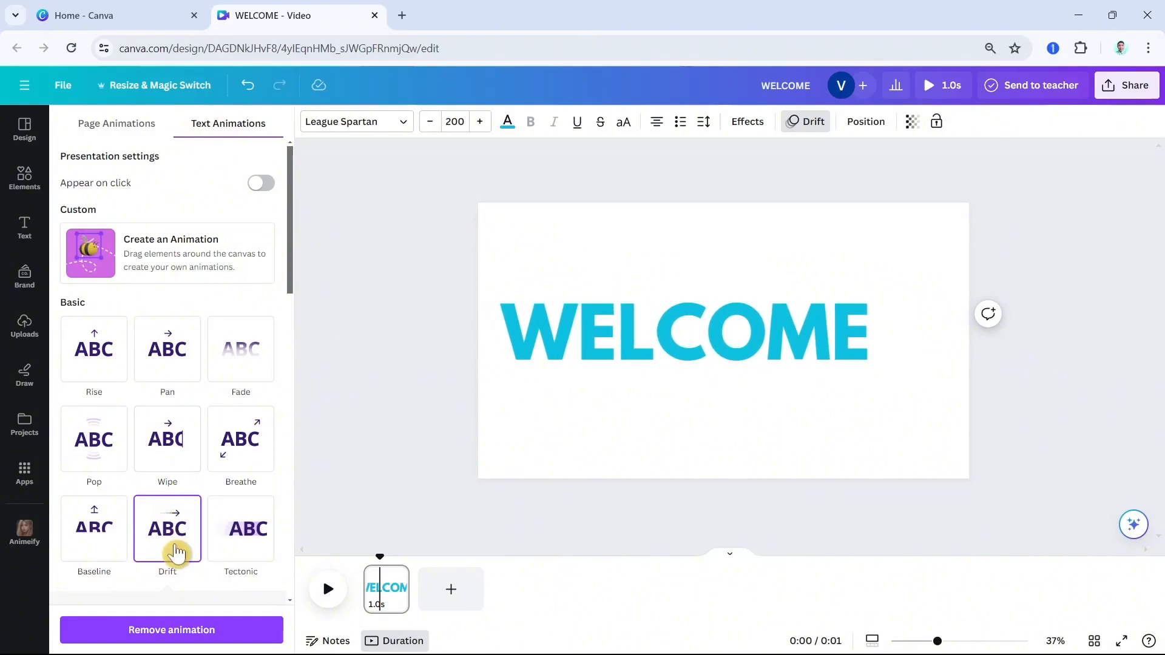
scroll(174, 548, down, 5)
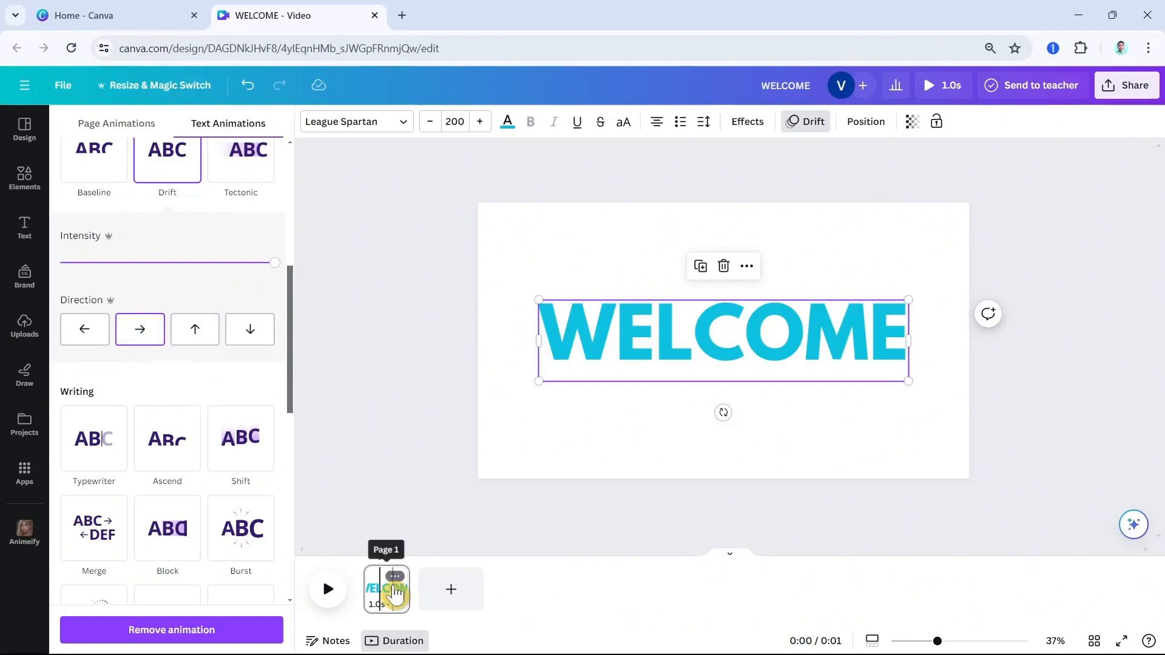
Step: Duplicate the WELCOME page and replace the heading on the copy with TO, fitting its text box to the word
click(394, 580)
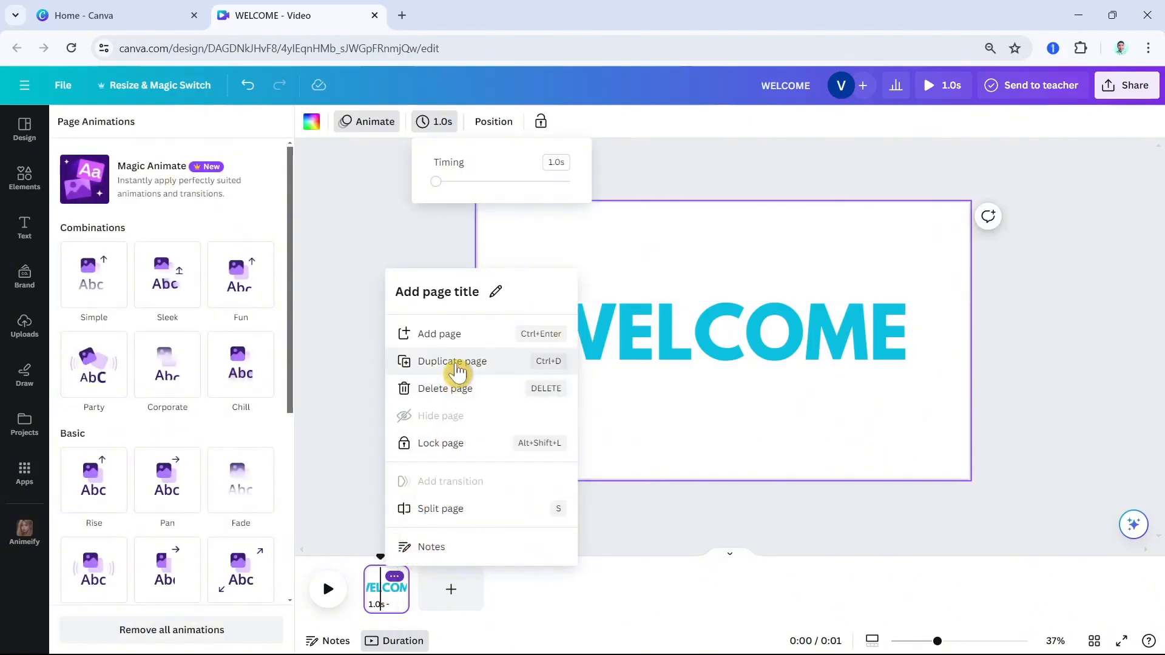
click(442, 362)
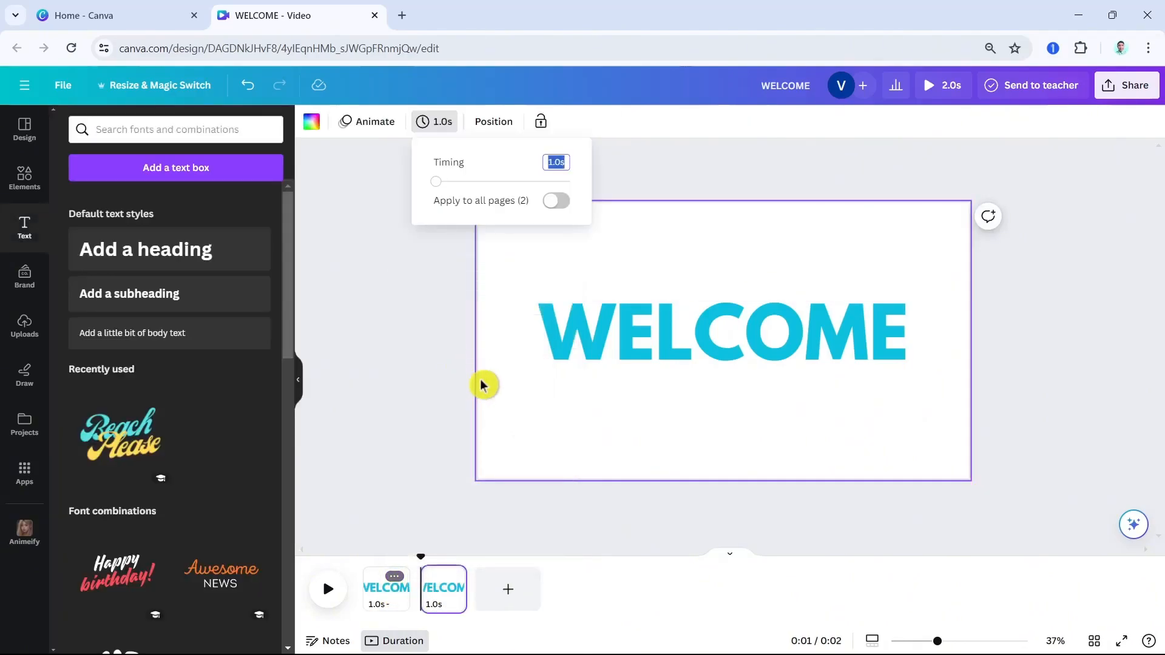
click(694, 342)
double_click(698, 342)
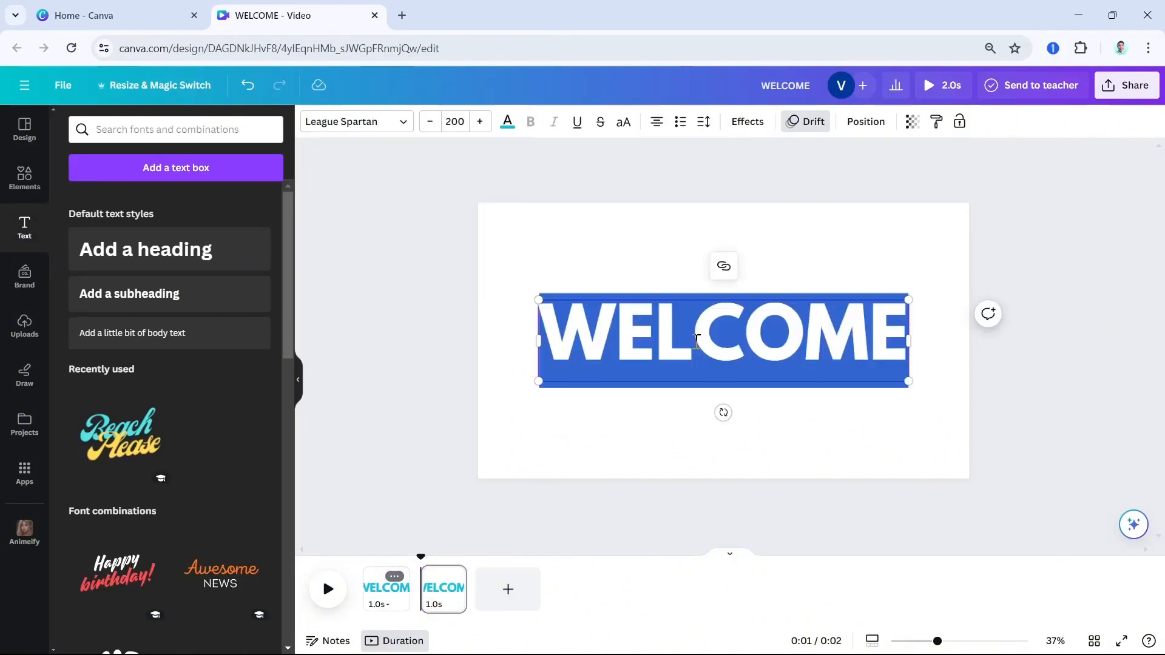
text(TO)
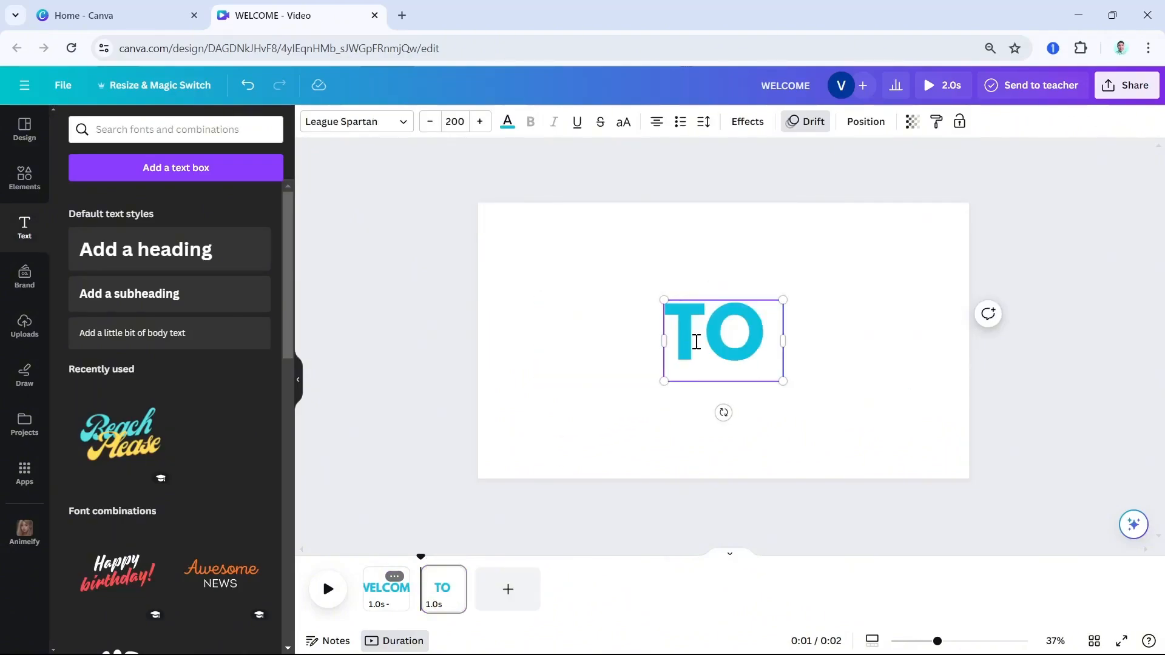
key(BackSpace)
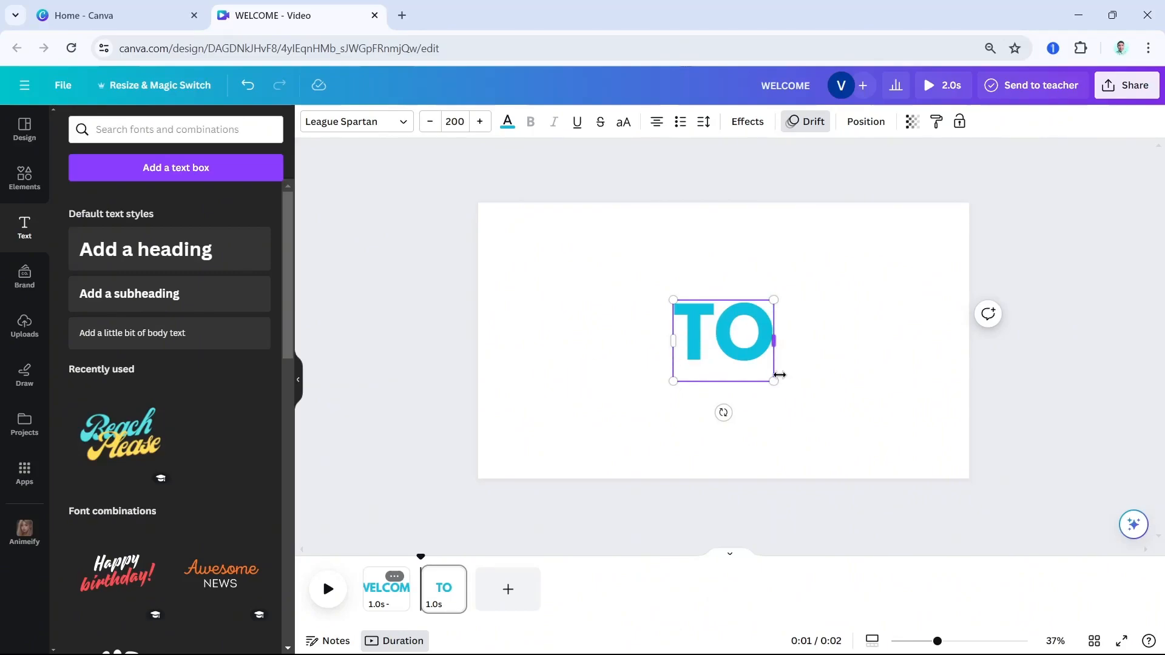
click(609, 358)
click(524, 343)
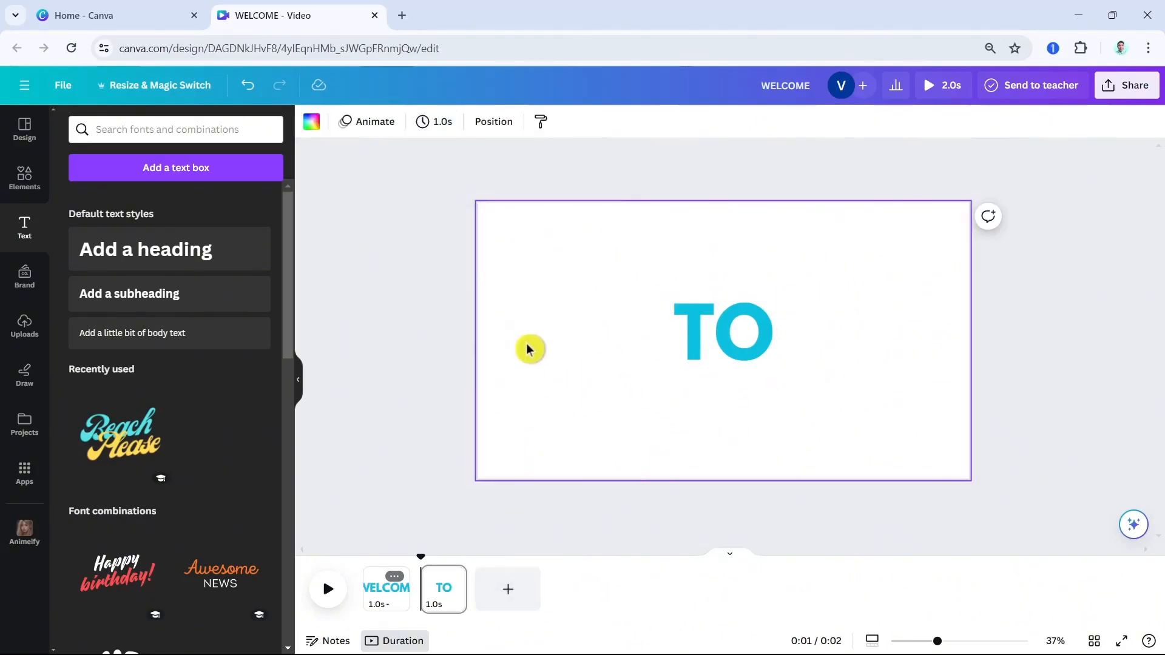
Step: Color the TO heading yellow and set the second page's background to the turquoise used for the WELCOME heading
click(725, 331)
click(508, 123)
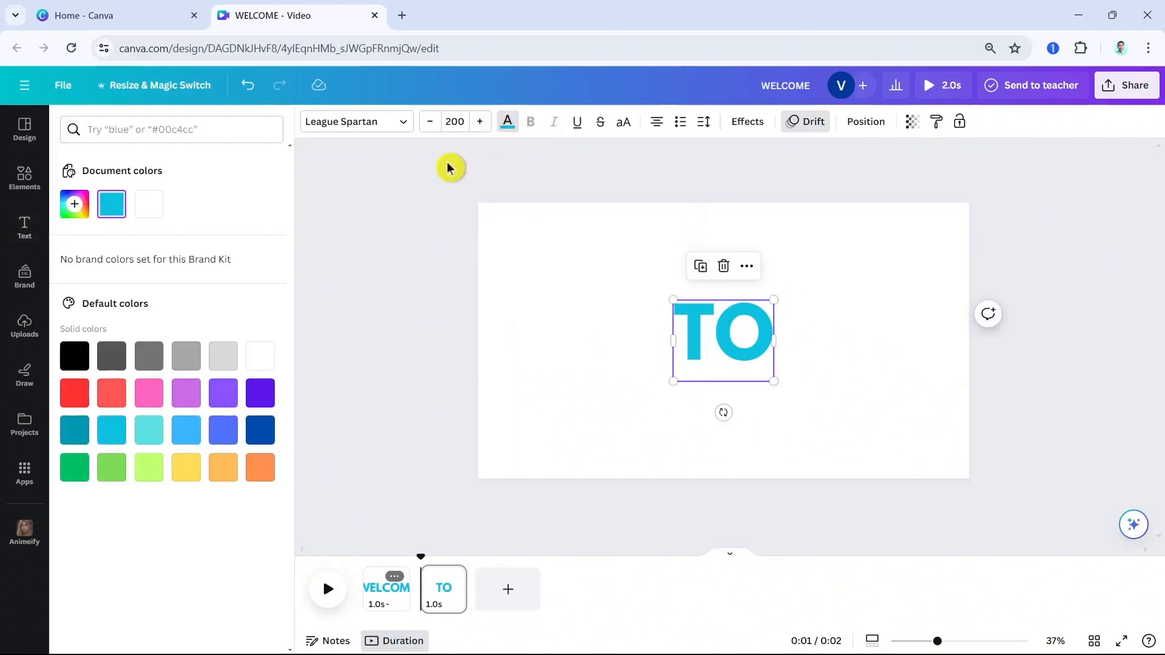
click(188, 479)
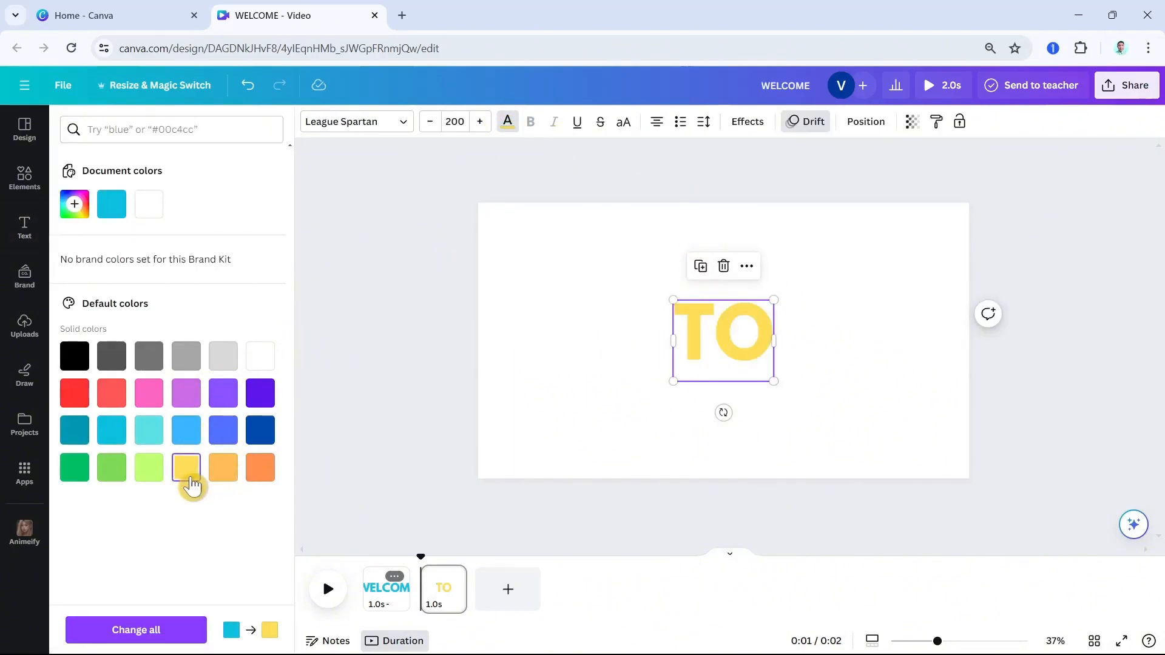
click(542, 214)
click(310, 122)
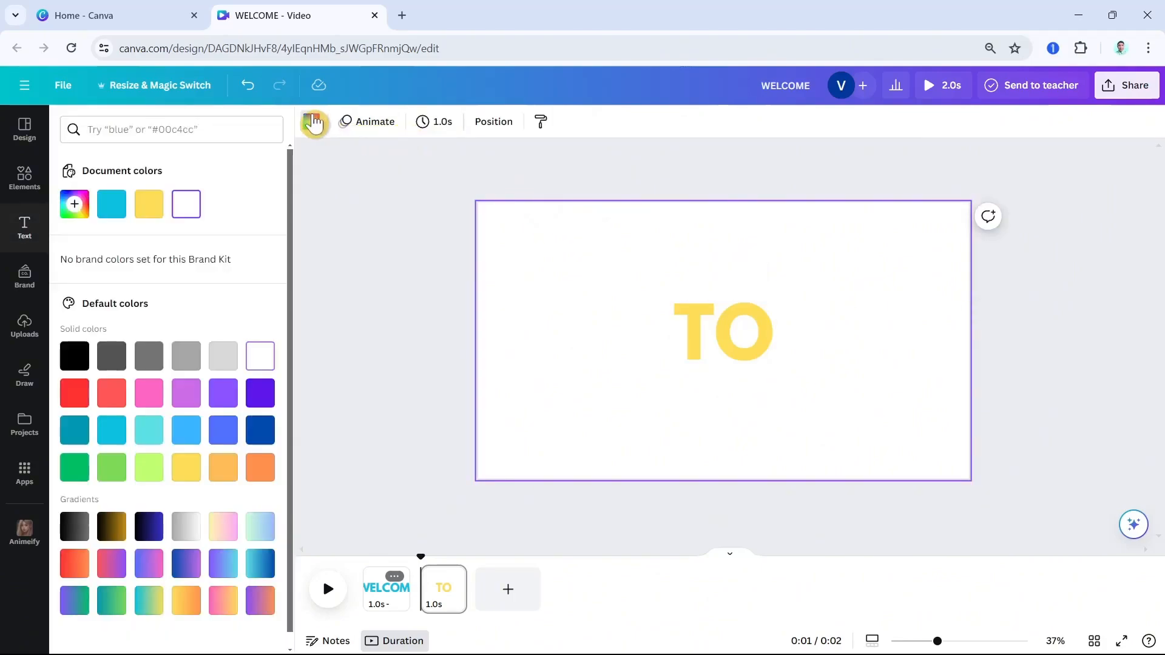
click(115, 207)
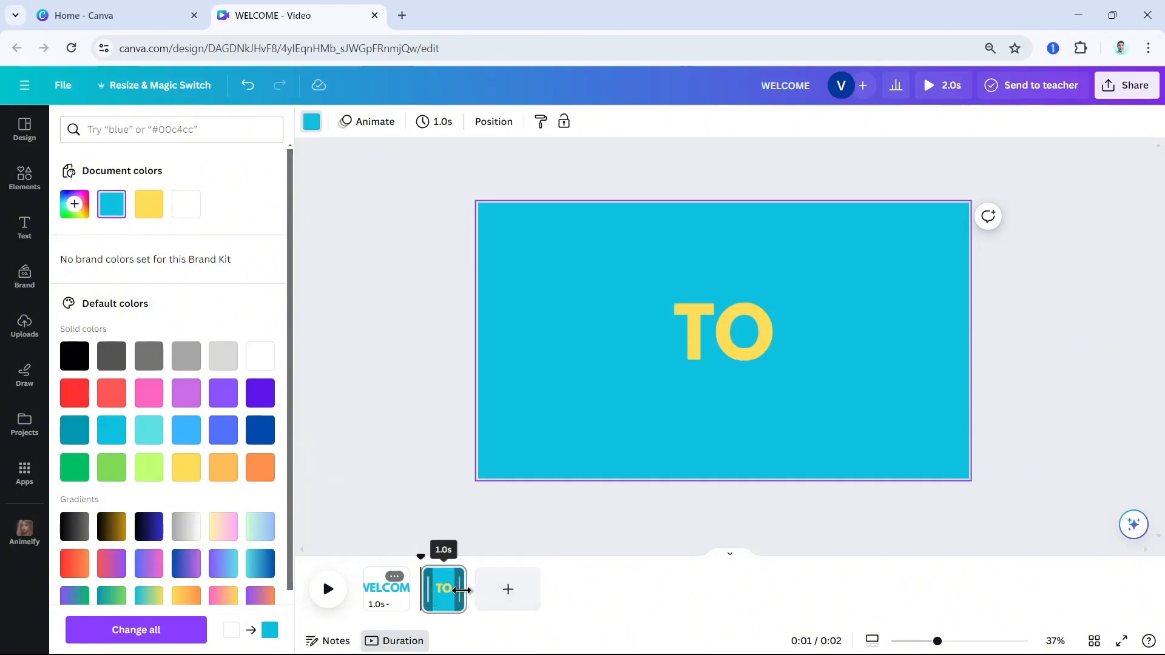
Step: Review the TO heading's text animation options and play the video from the first page
click(449, 597)
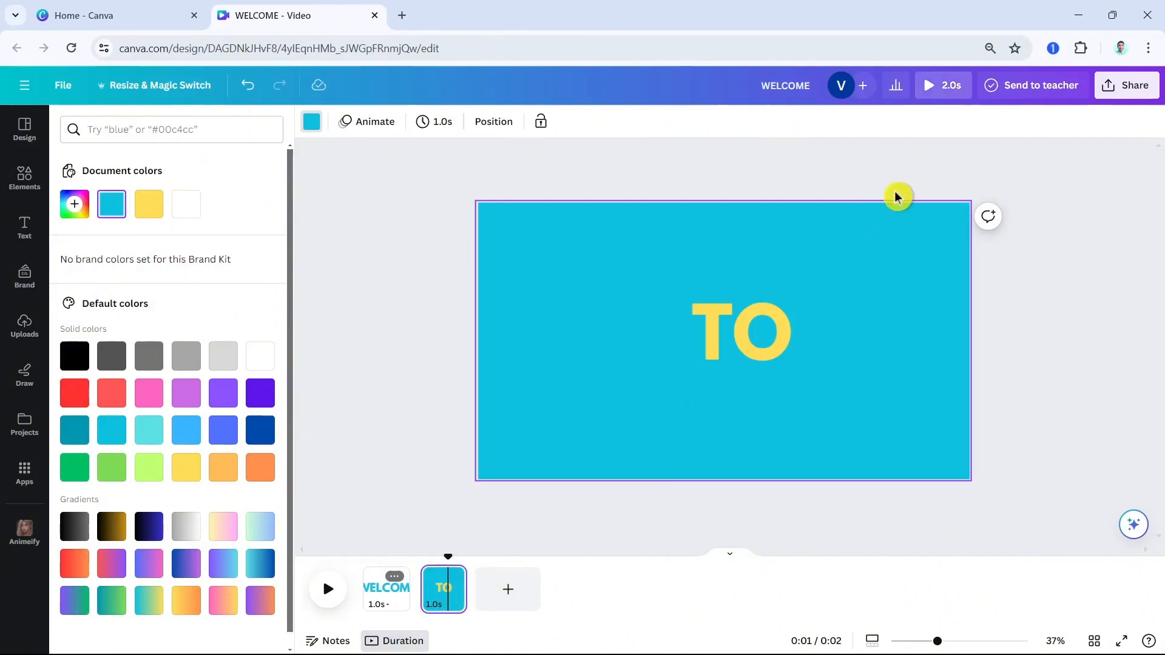
click(726, 330)
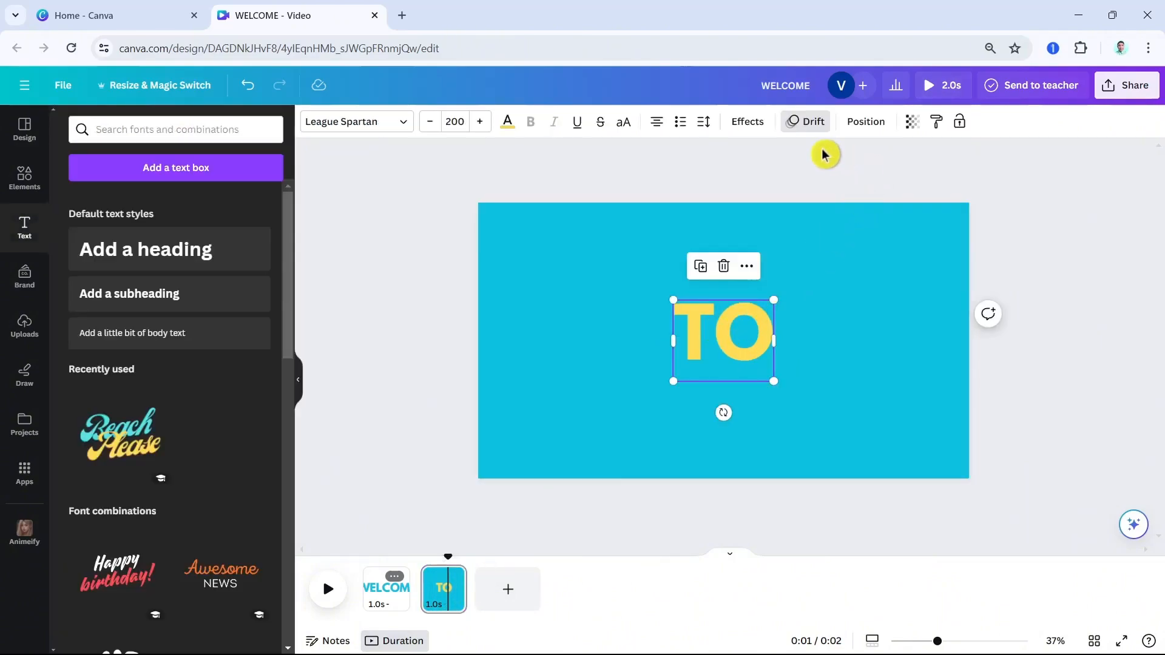
click(817, 127)
scroll(176, 429, down, 5)
scroll(216, 435, up, 5)
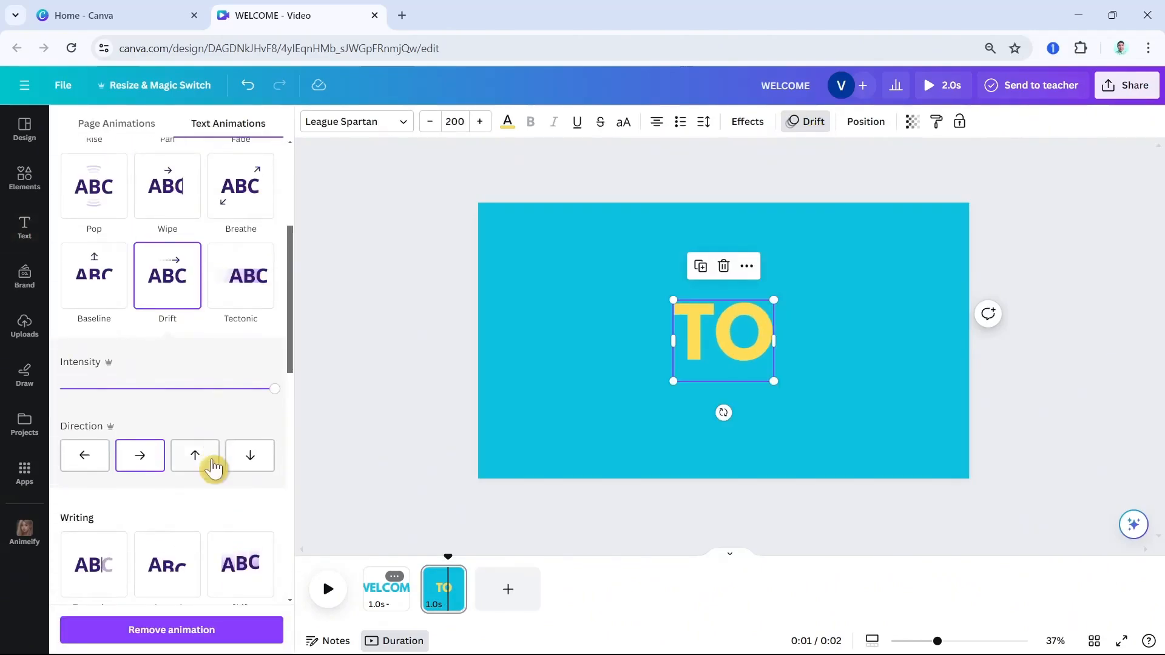
scroll(214, 459, down, 6)
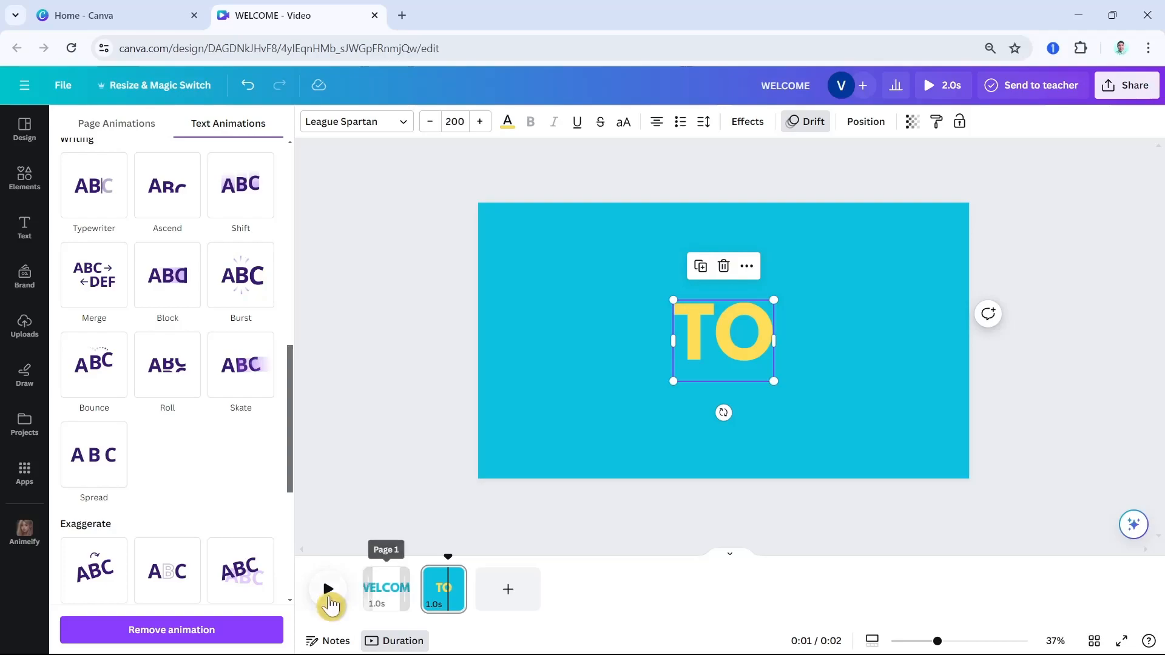
click(327, 590)
click(376, 604)
click(340, 595)
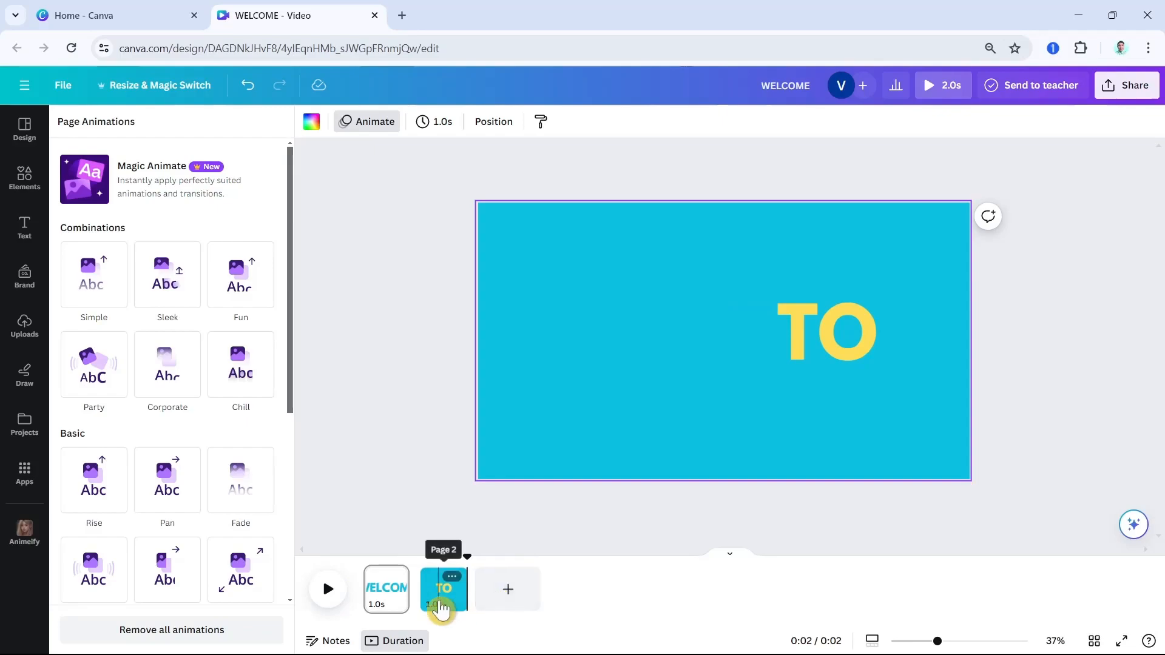
Step: Duplicate the TO page and change the heading on the copy to QUICK
click(453, 578)
click(519, 393)
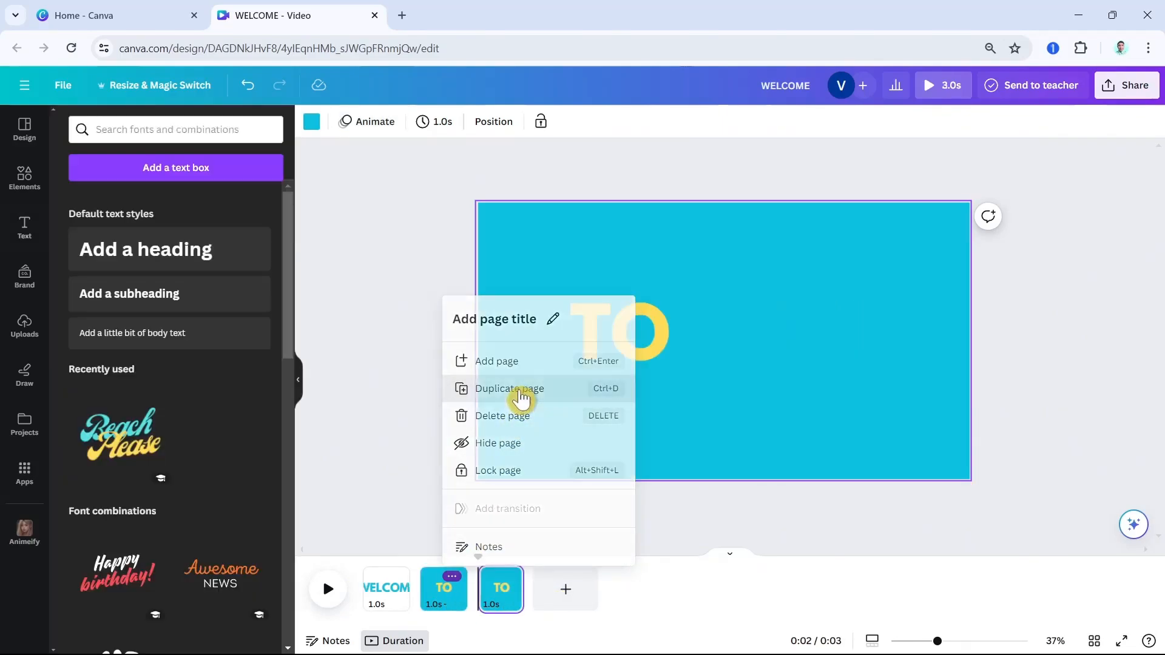
click(698, 335)
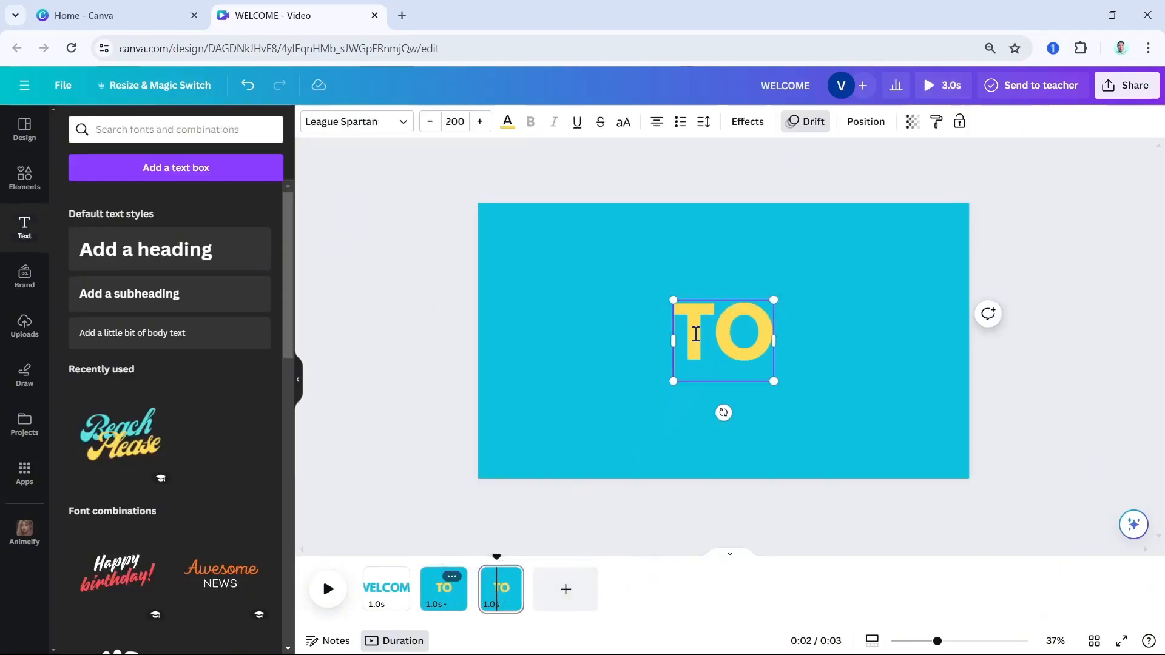
click(698, 335)
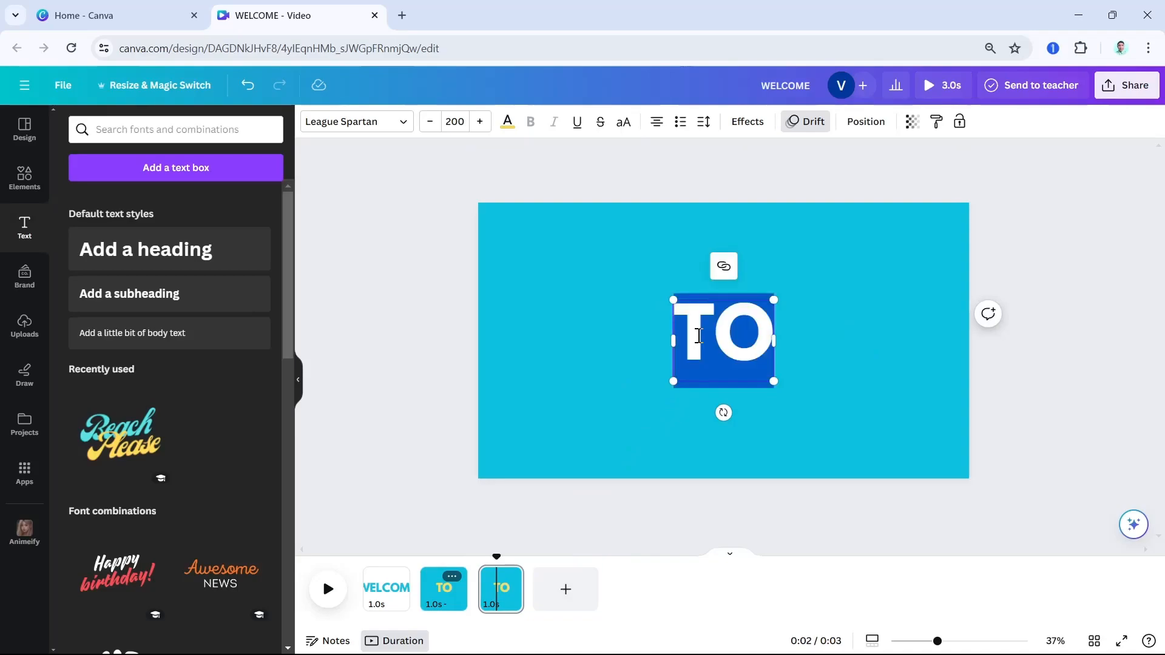
text(QUI)
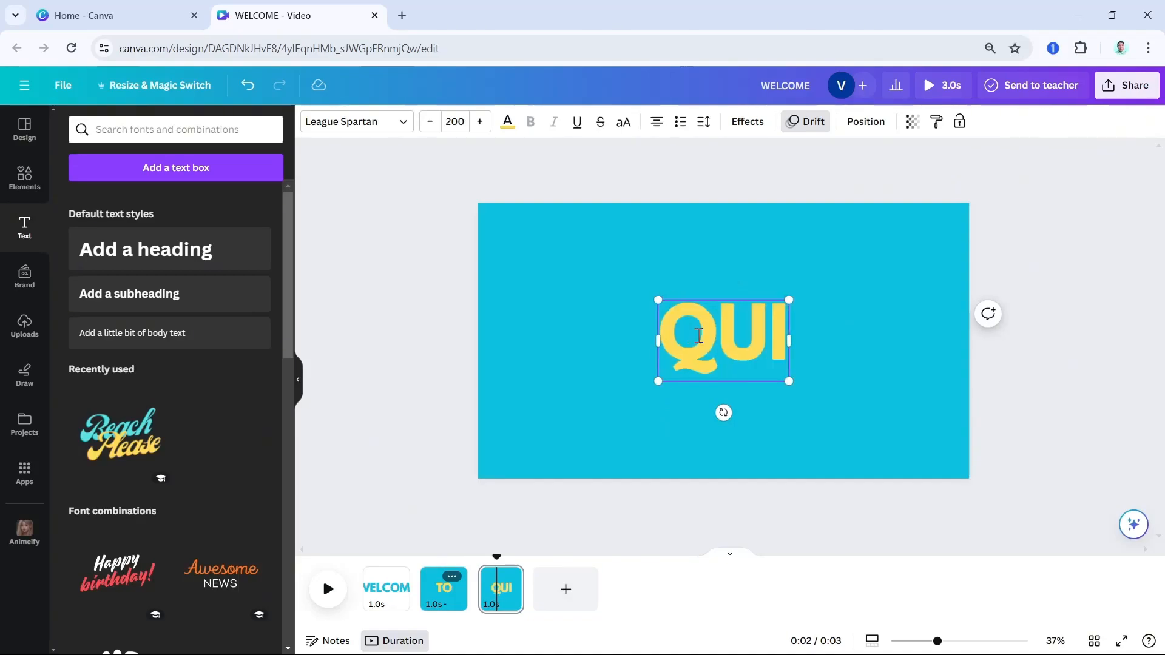
text(CK)
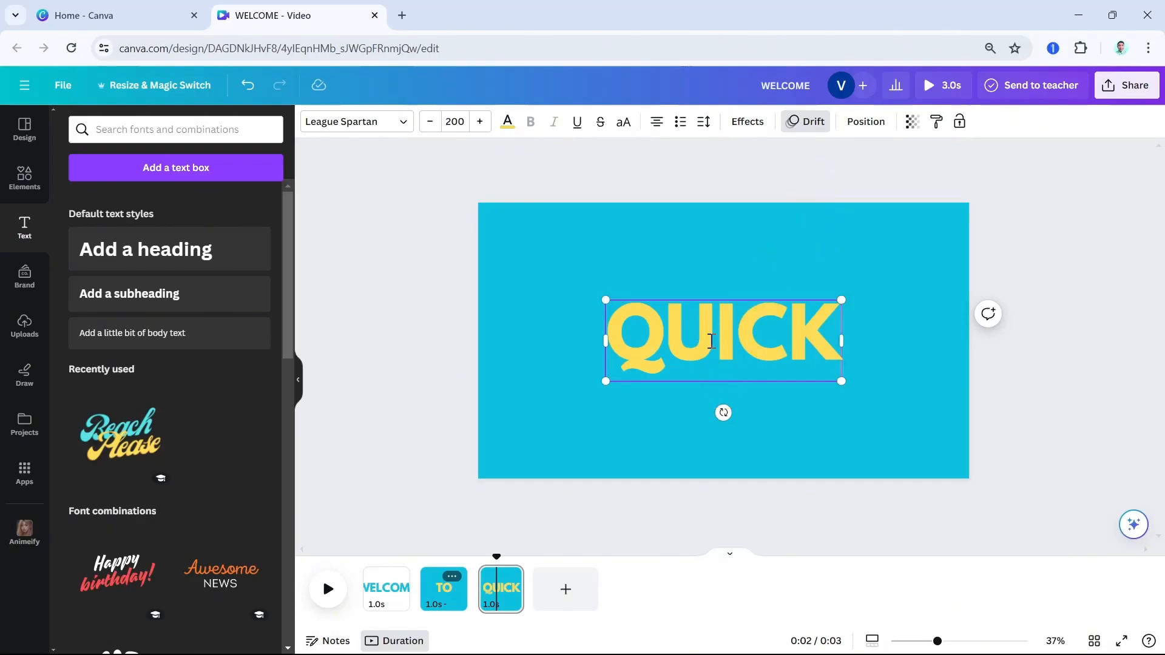
Step: Change the QUICK heading's text color to coral red
click(508, 123)
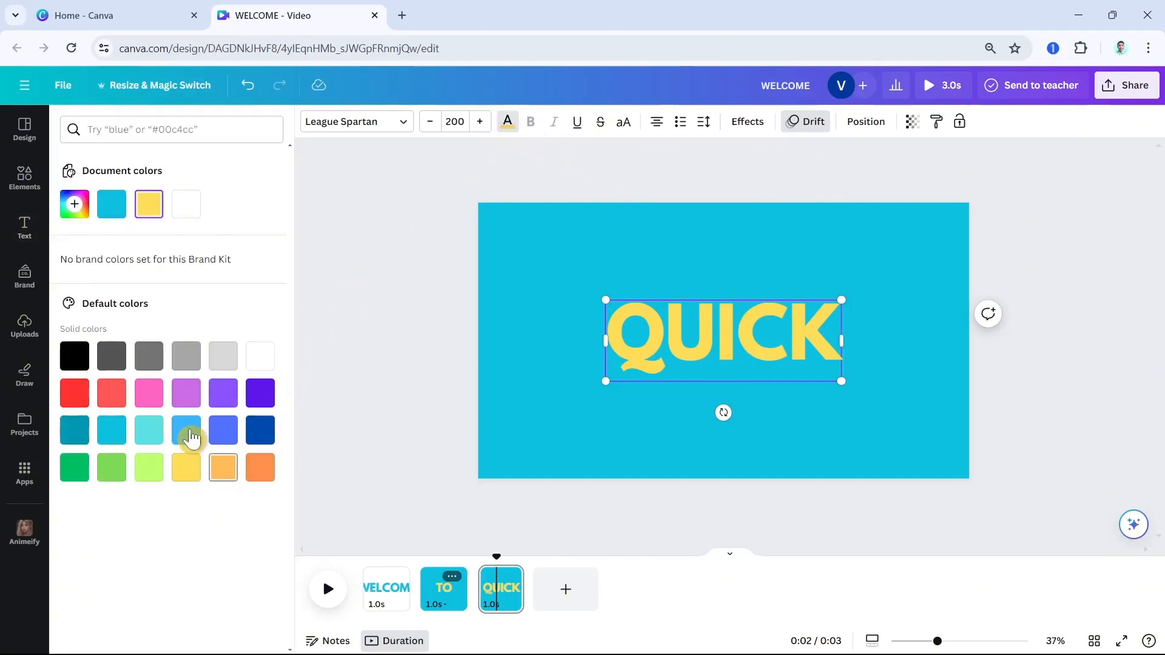
click(120, 399)
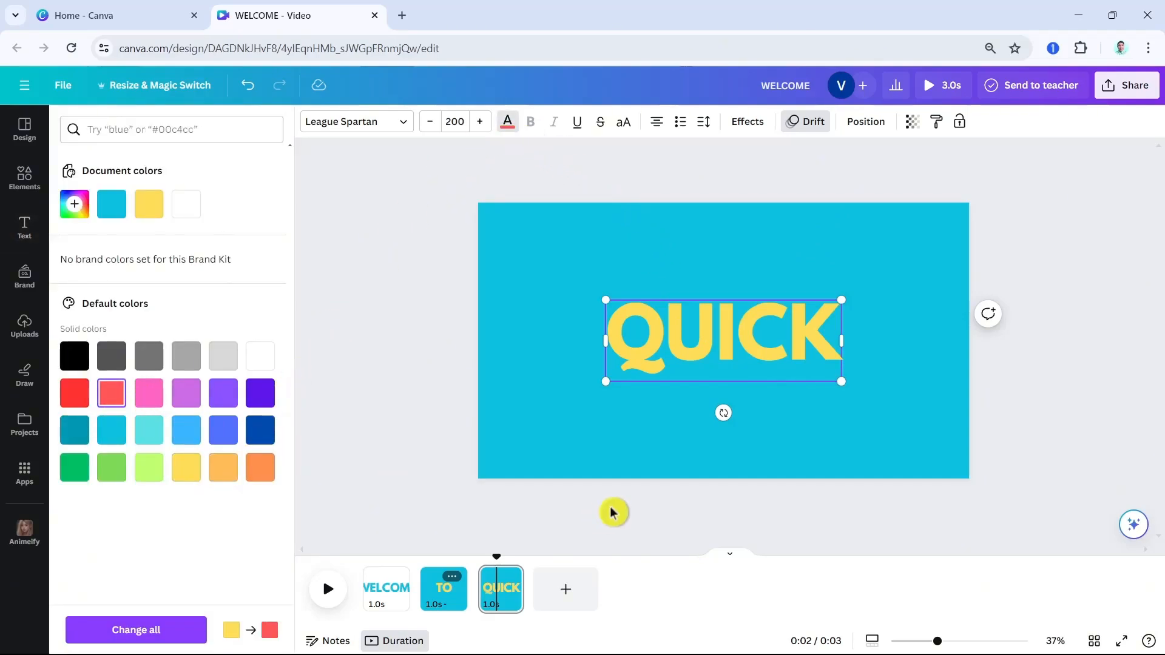
Step: Apply coral red to the QUICK heading's text and set the third page's background to yellow
double_click(696, 335)
click(112, 393)
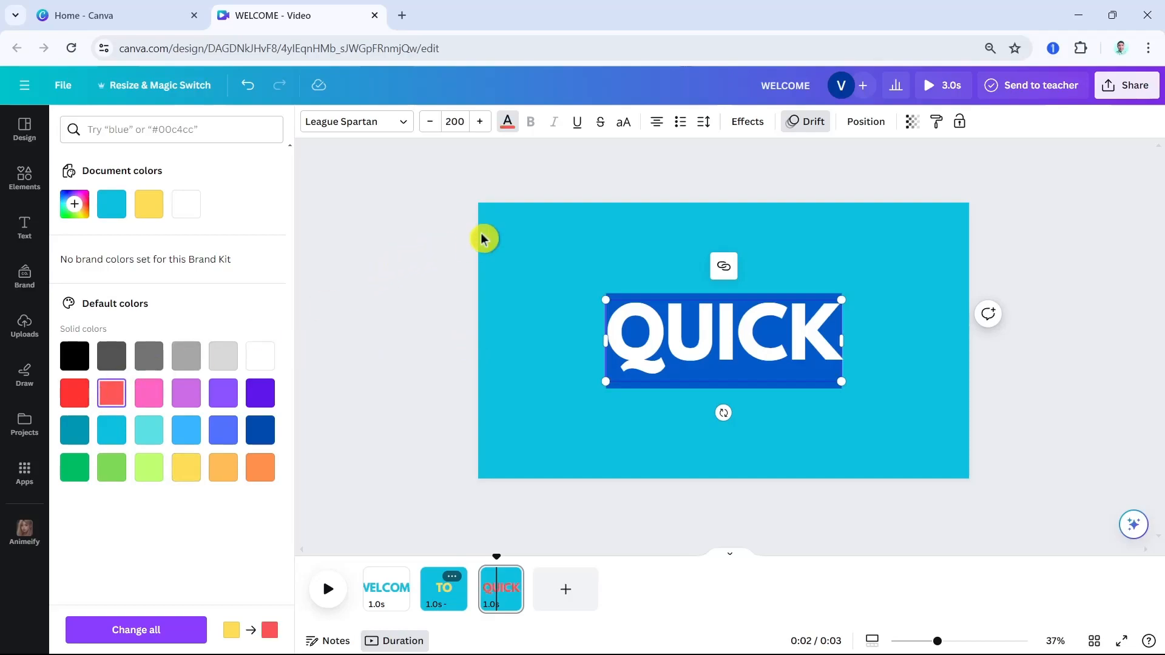
click(520, 253)
click(313, 127)
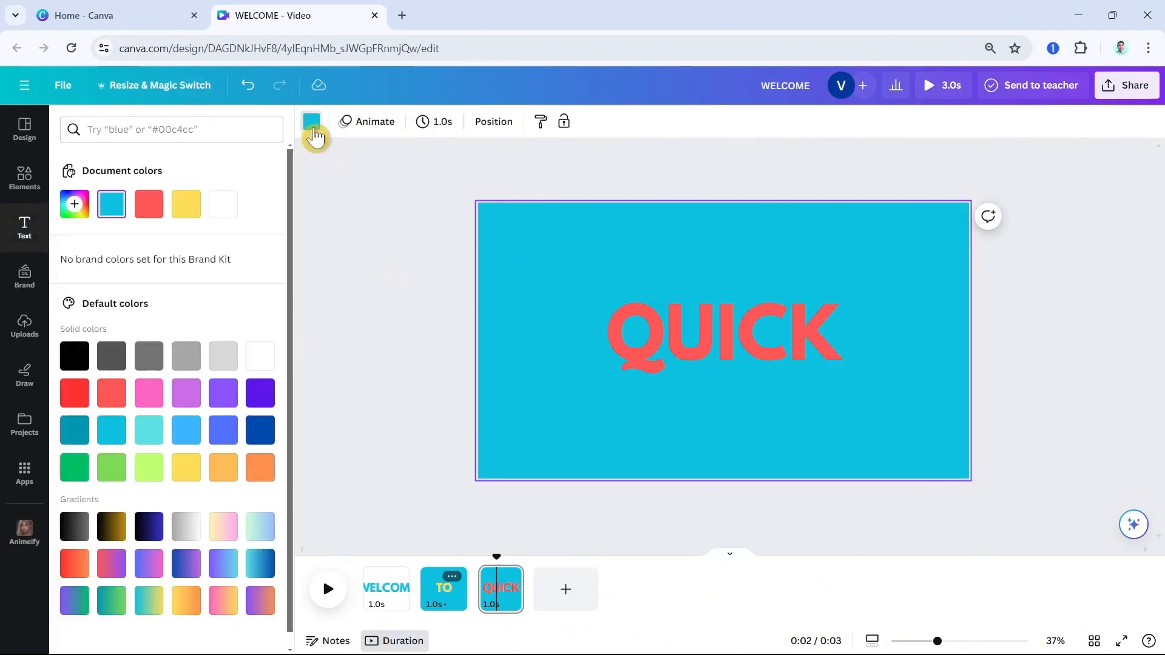
click(188, 484)
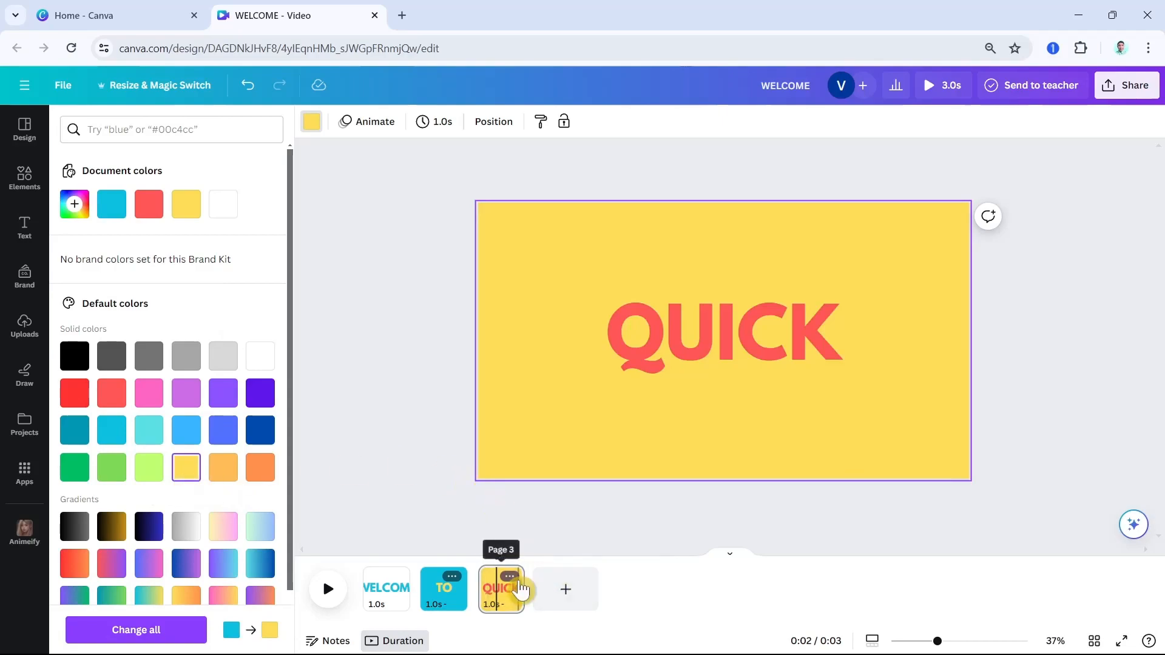
Step: Duplicate the QUICK page and change the heading on the copy to HOW TO
click(509, 578)
click(576, 360)
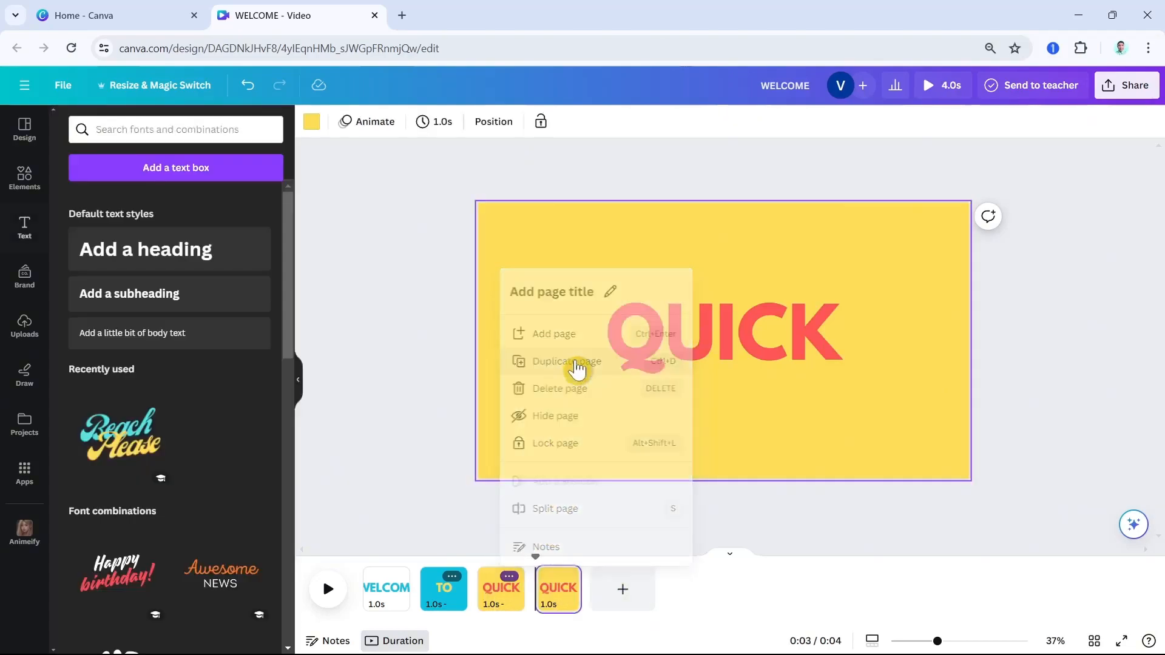
click(563, 602)
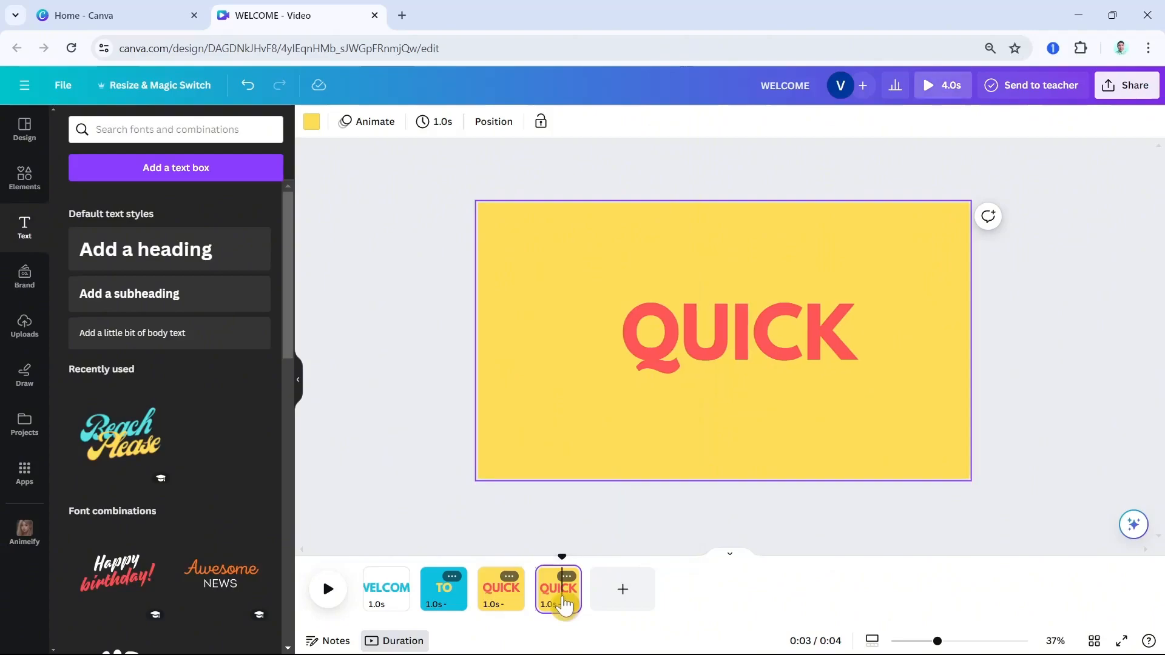
click(697, 354)
double_click(696, 352)
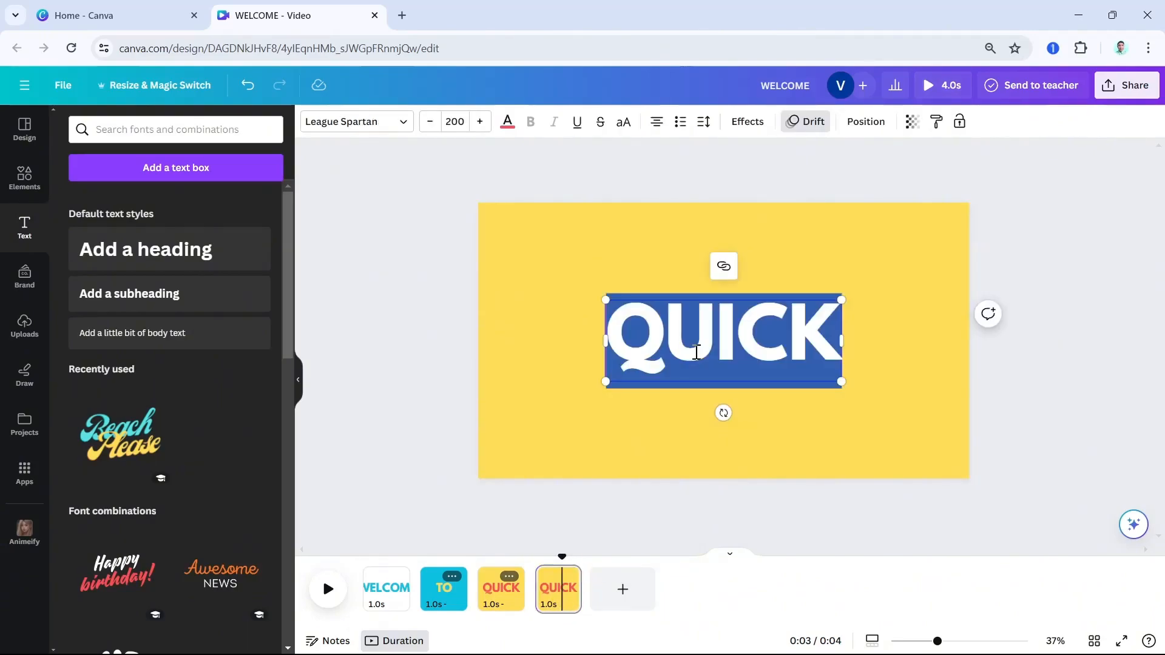
text(HOW TO)
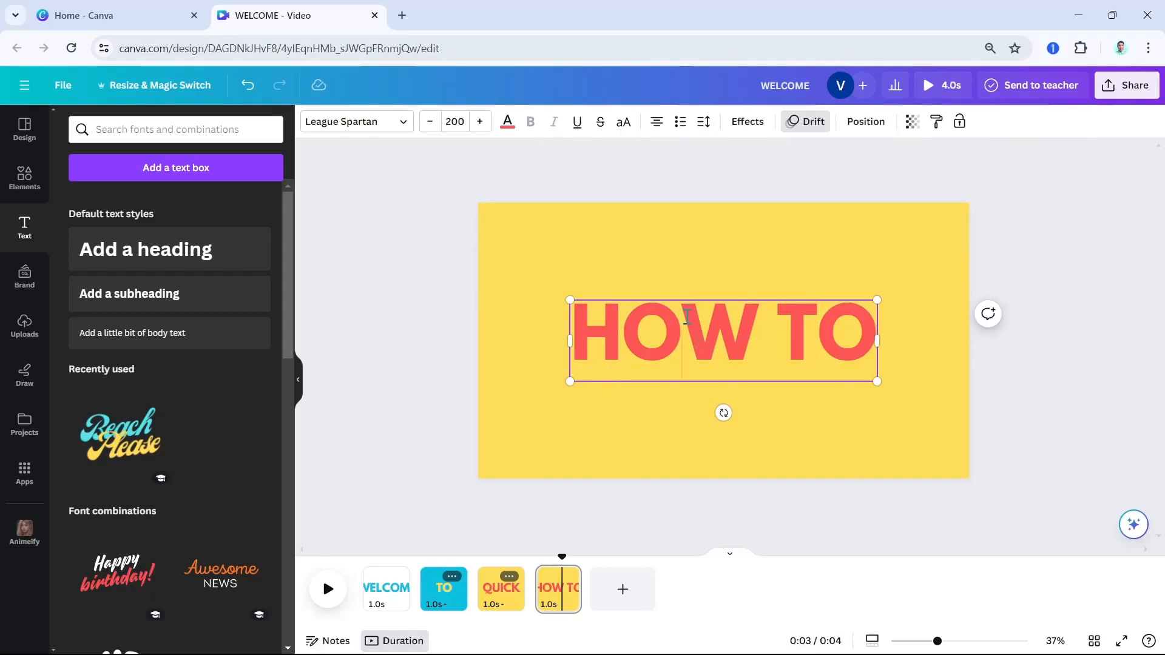
Step: Color the HOW TO heading white and set the fourth page's background to turquoise
double_click(645, 296)
key(ctrl+a)
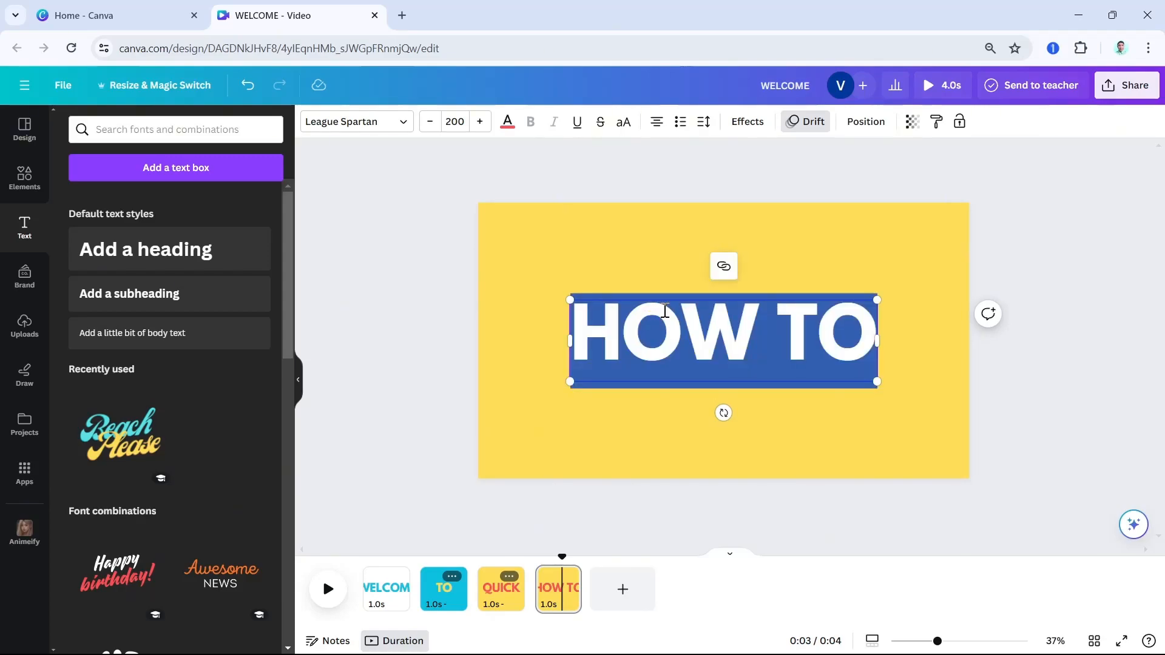
click(509, 130)
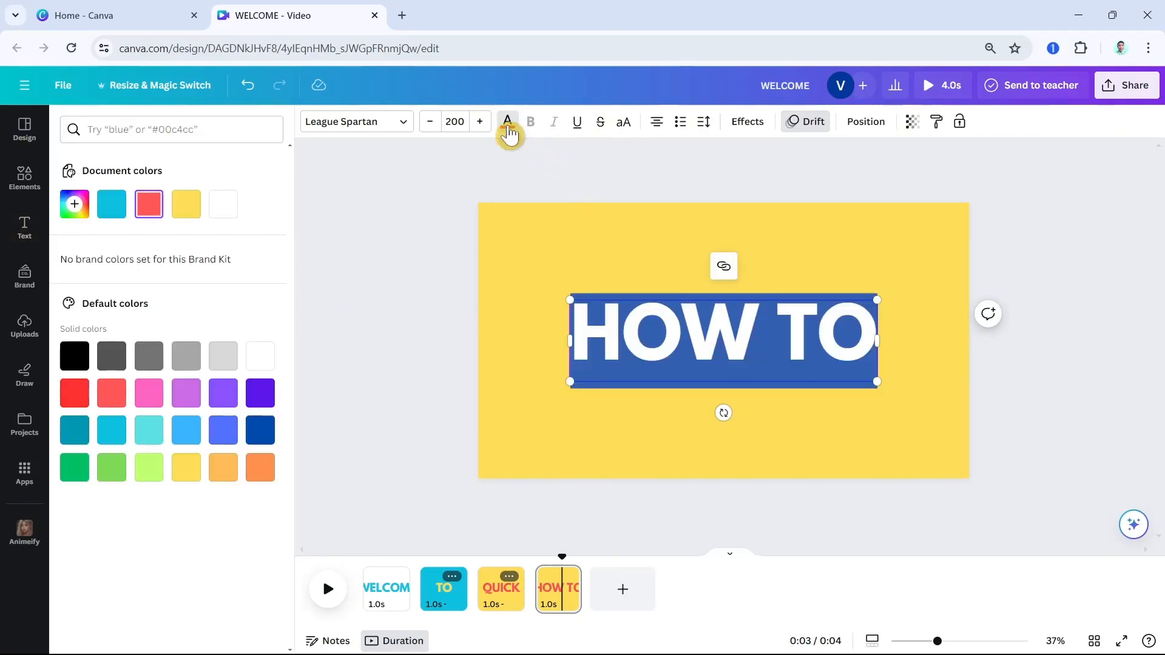
click(112, 430)
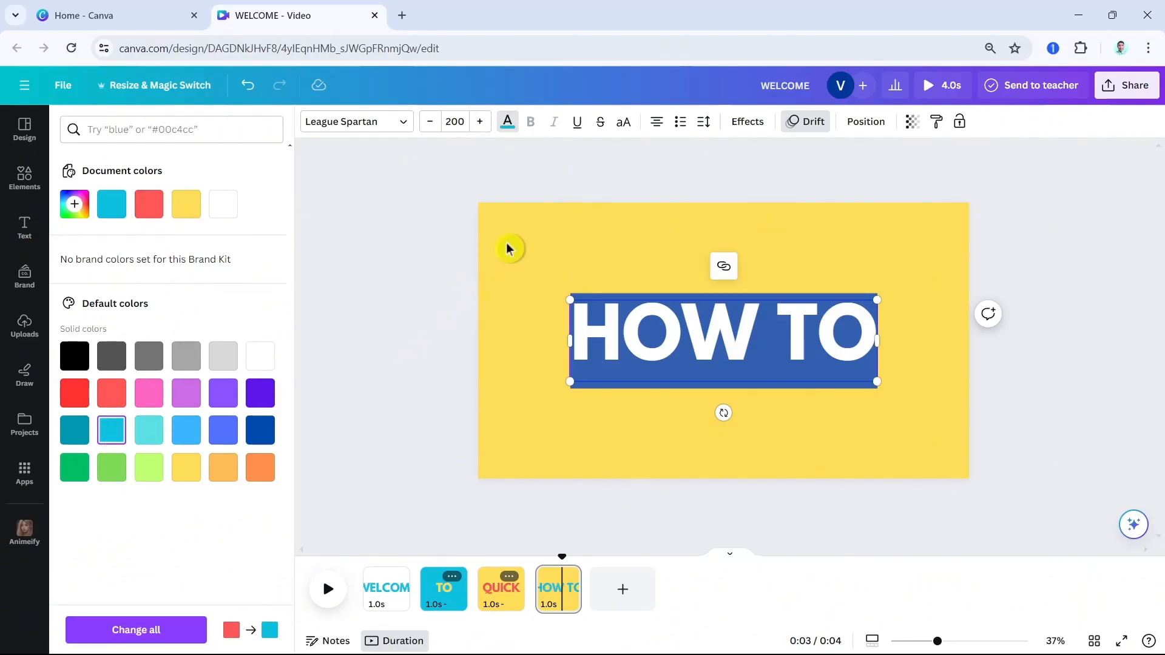
click(259, 356)
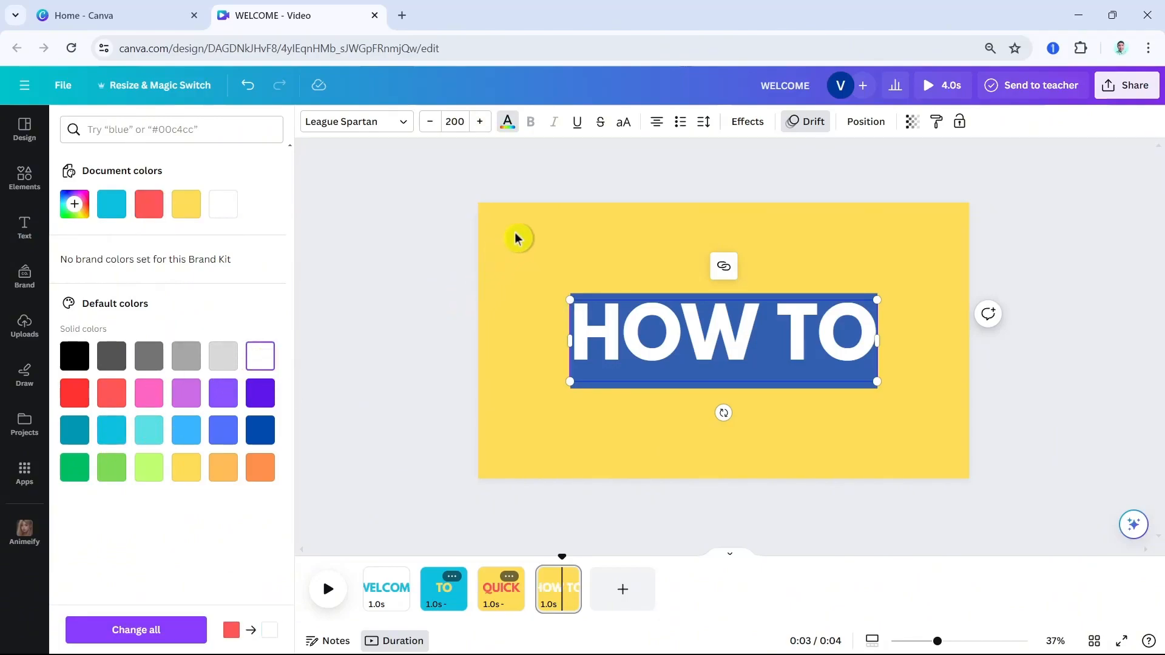
click(519, 237)
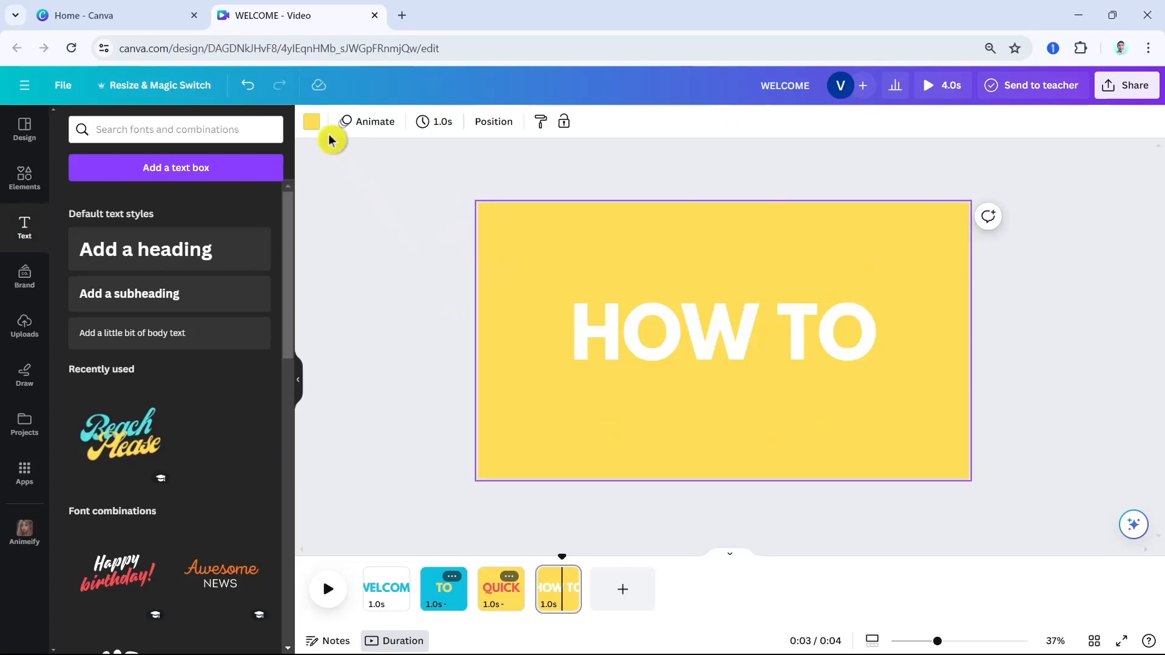
click(311, 121)
click(111, 431)
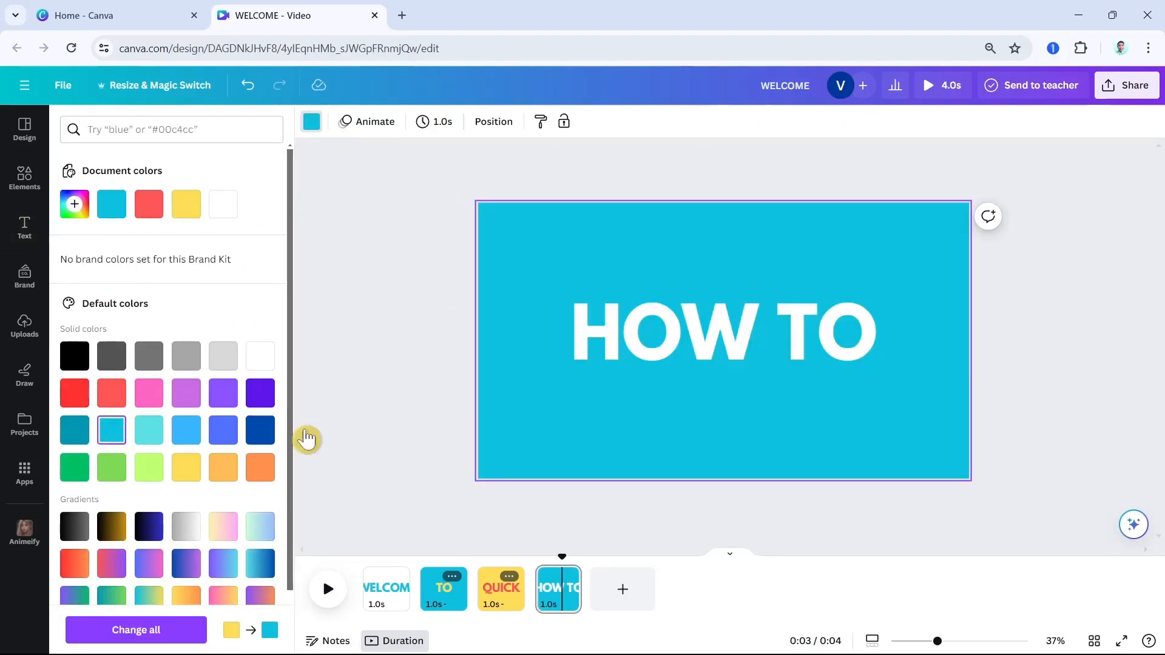
Step: Review the HOW TO heading's text animation options and play the video from the first page
click(656, 332)
click(814, 128)
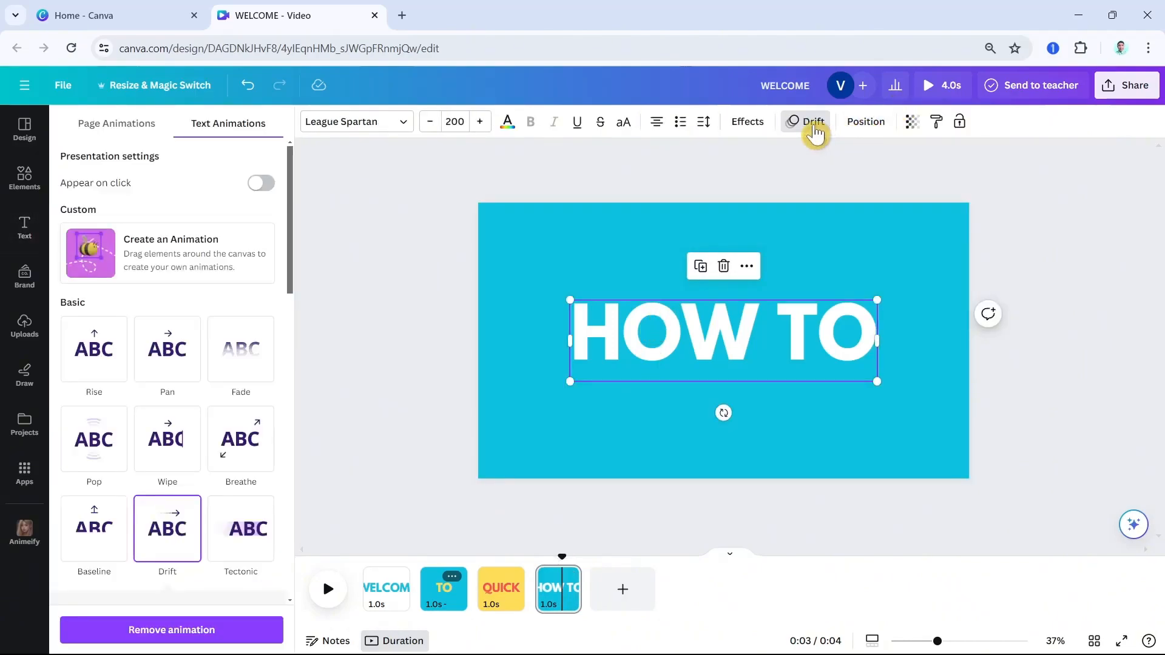
scroll(240, 527, down, 5)
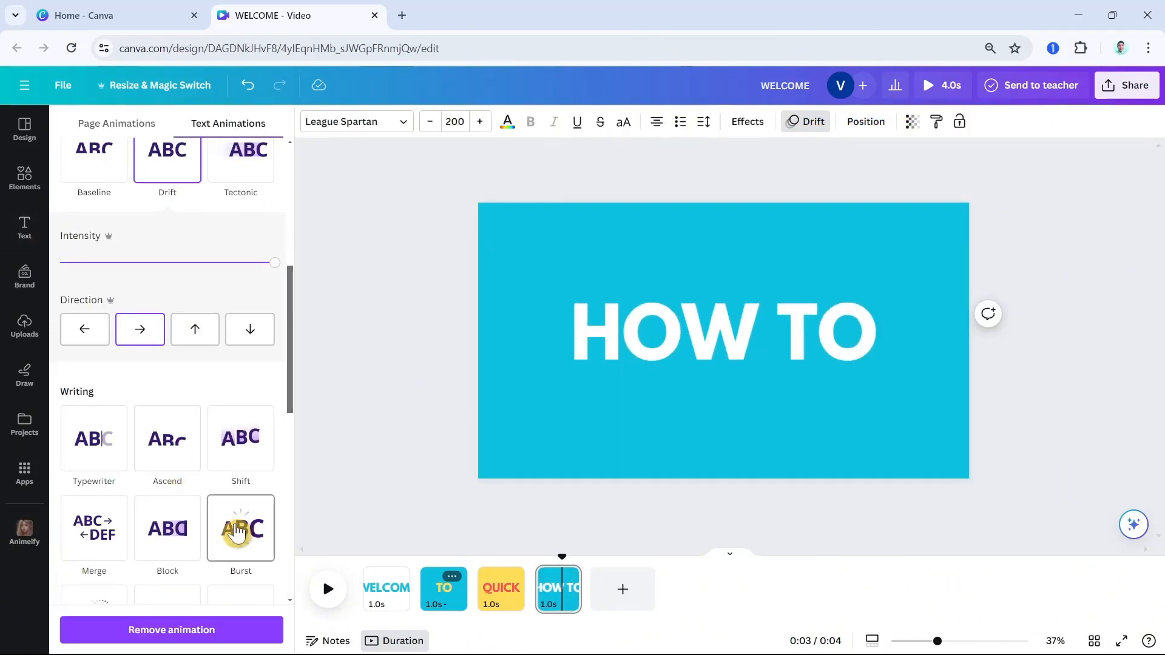
scroll(240, 528, down, 6)
scroll(237, 533, down, 1)
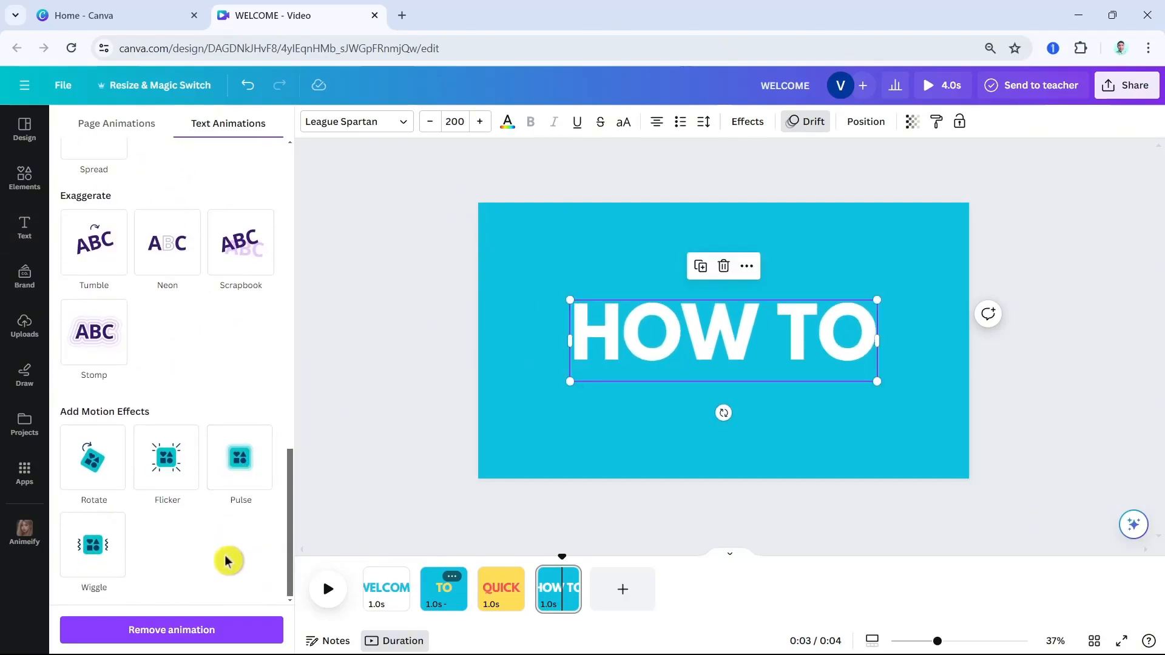
scroll(226, 561, up, 8)
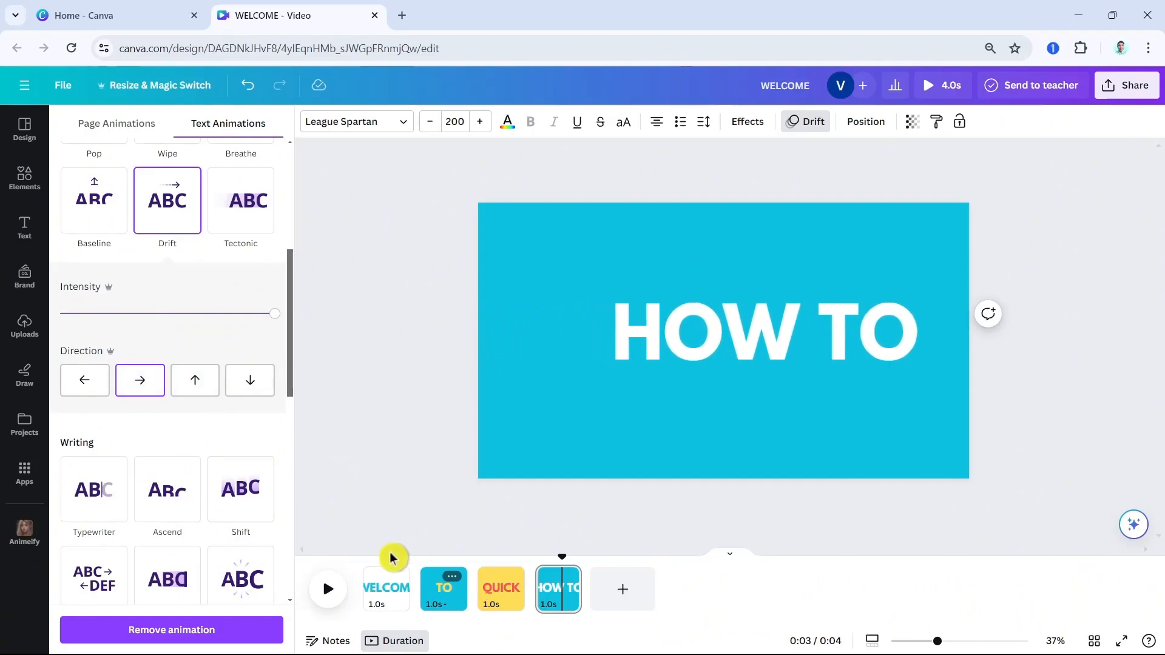
click(328, 590)
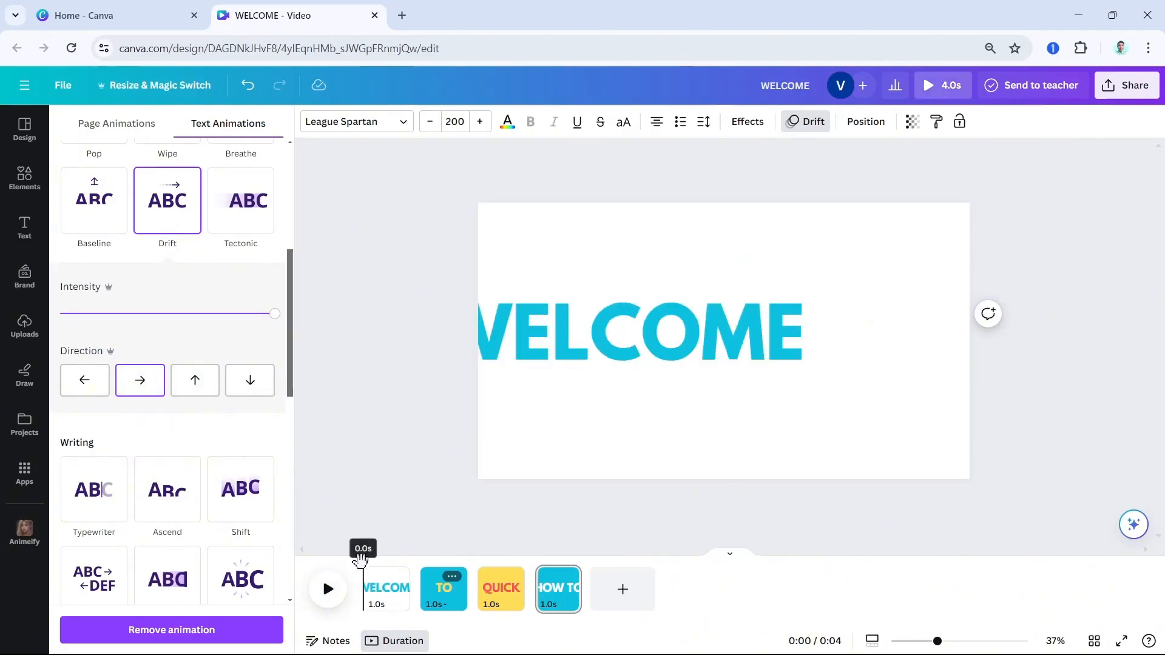
click(328, 589)
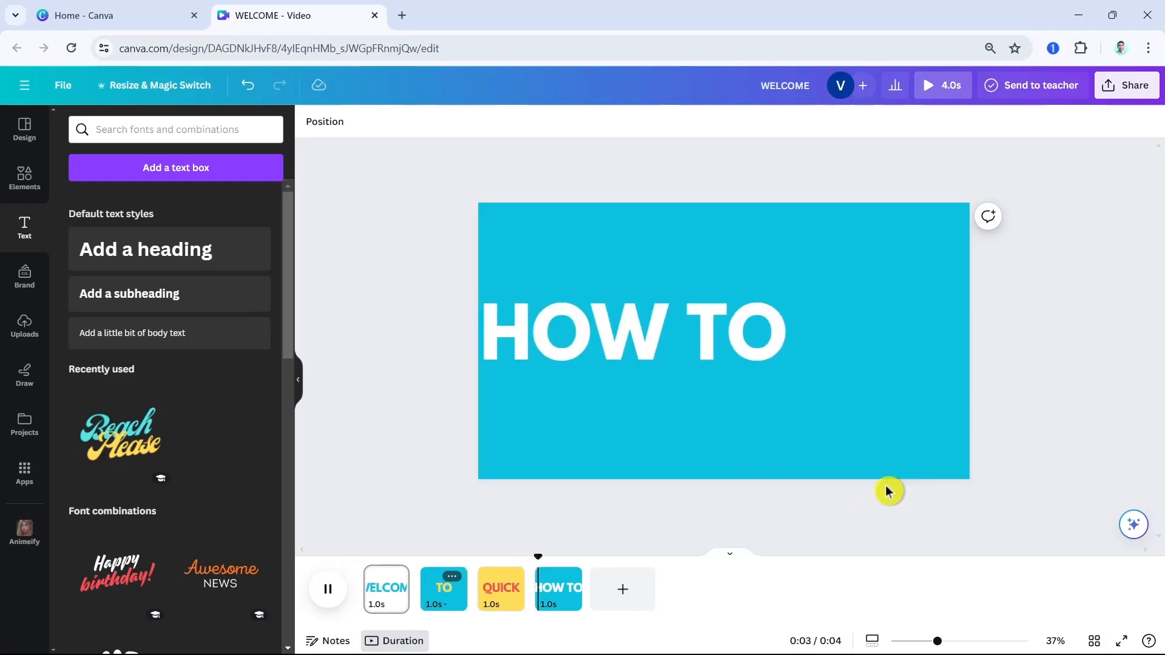
Step: Shorten the WELCOME, TO, QUICK and HOW TO pages to 0.5 s each and play the video from the start
click(405, 589)
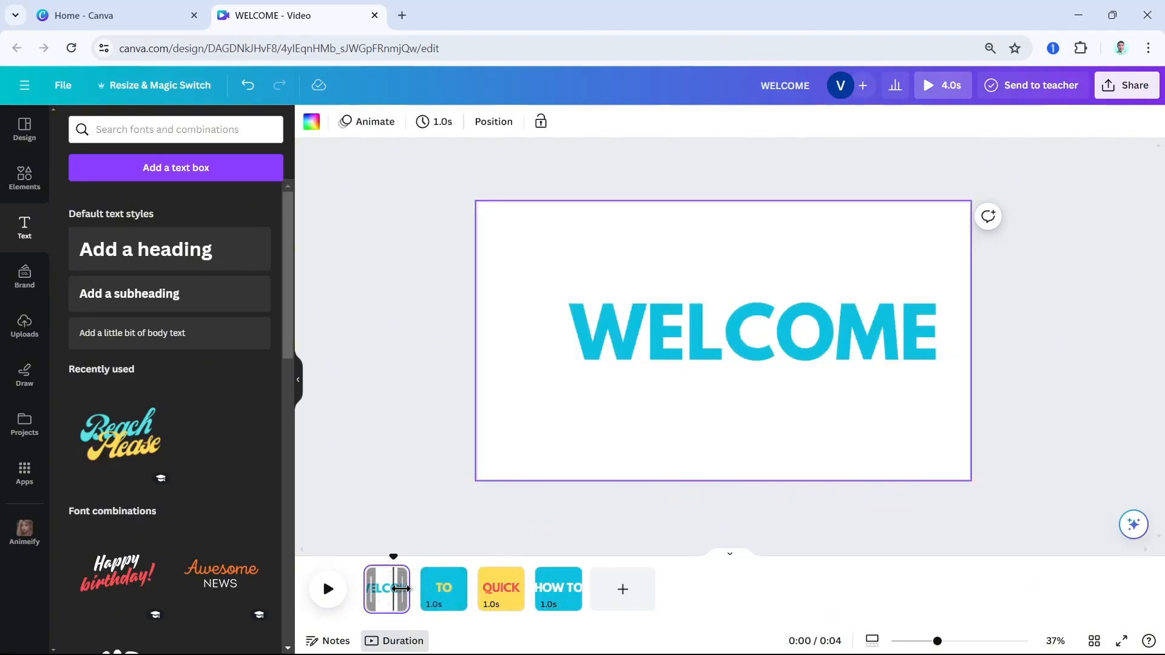
drag(403, 589, 390, 591)
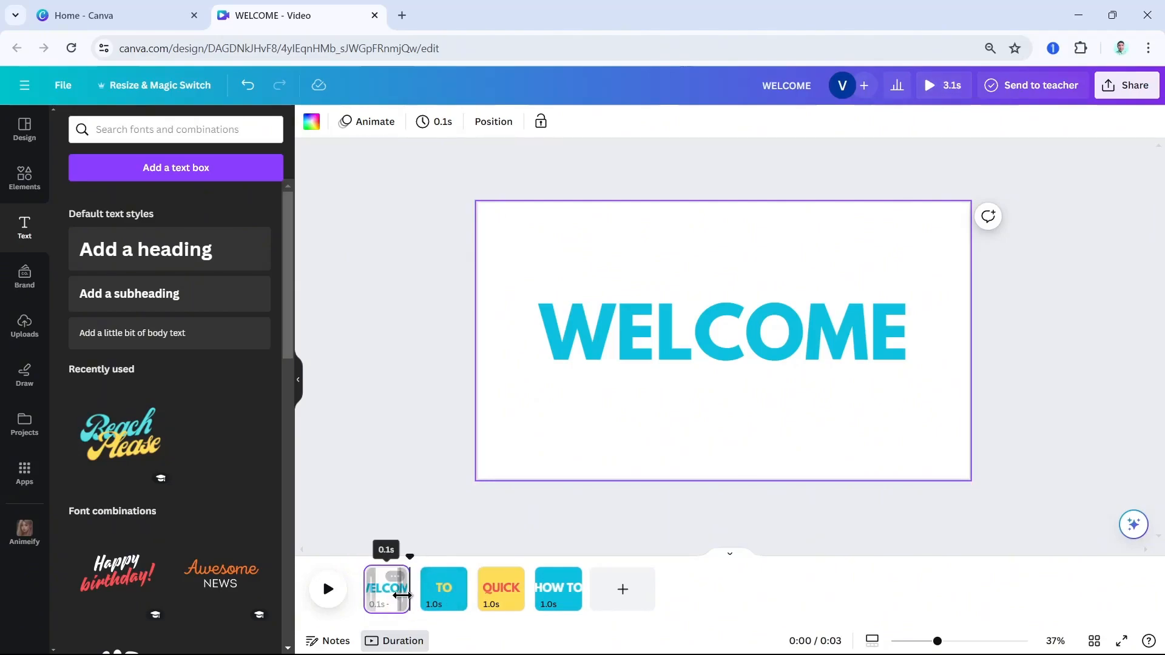
drag(407, 593, 571, 593)
click(442, 601)
click(494, 598)
click(561, 605)
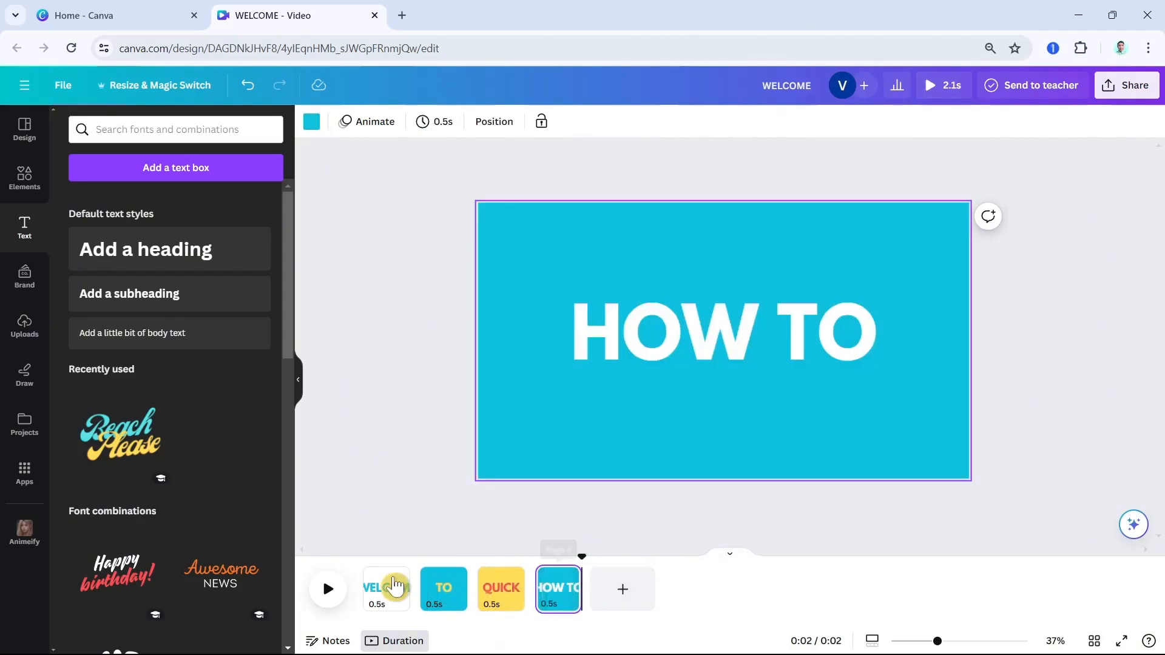
click(369, 561)
click(328, 591)
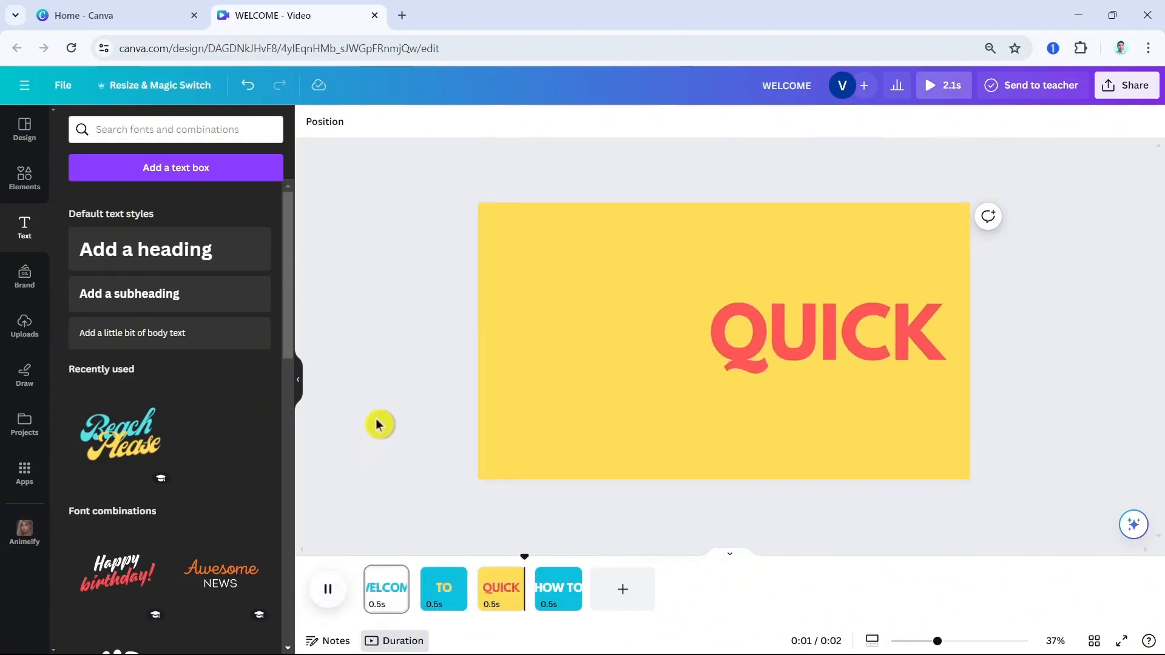